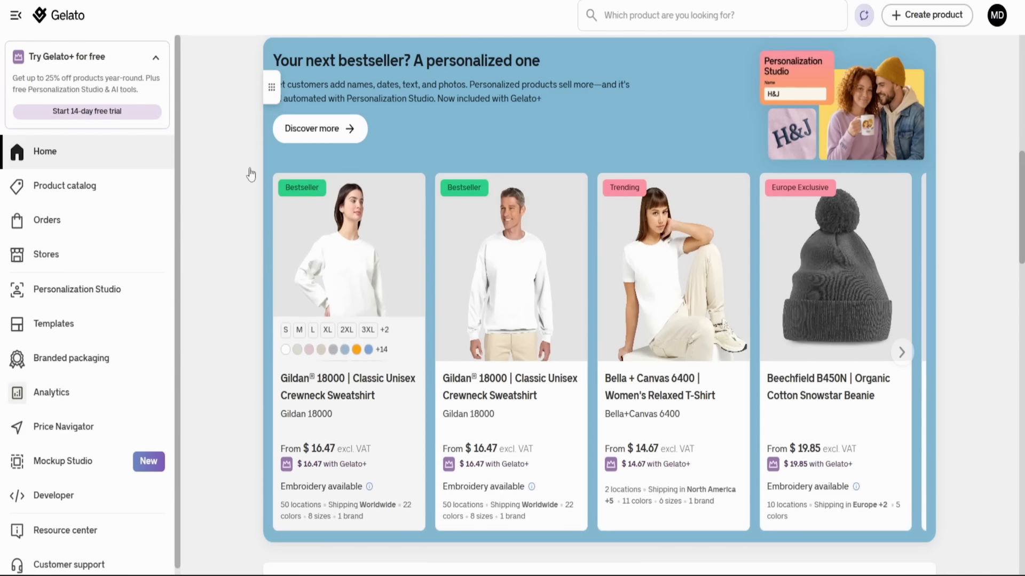
- Look through the home dashboard, from the personalized bestsellers and insights to the community stories, tutorials and suggested tools
{"action": "scroll", "coordinate": [412, 332], "scroll_direction": "down", "scroll_amount": 2}
{"action": "scroll", "coordinate": [412, 332], "scroll_direction": "down", "scroll_amount": 4}
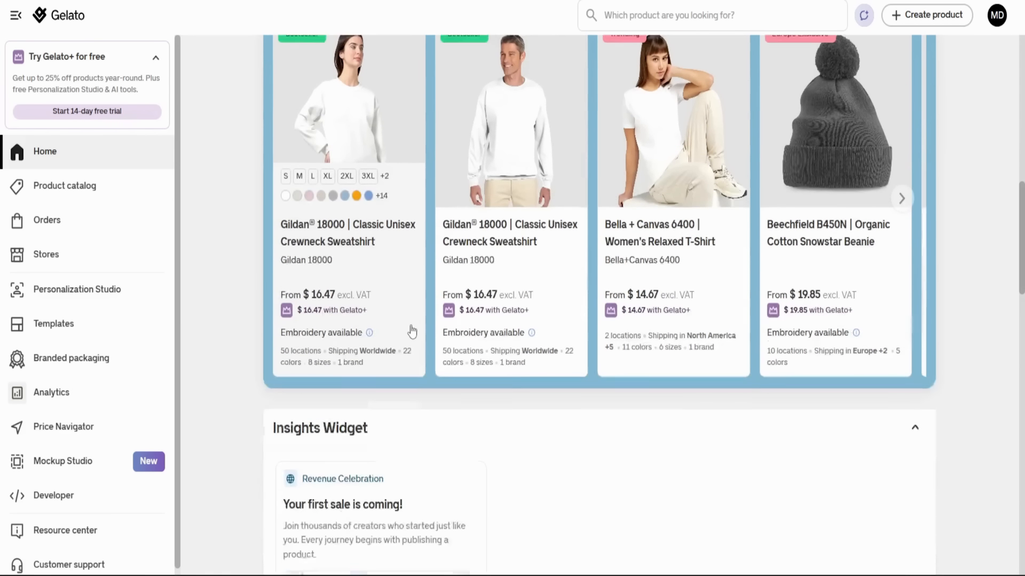
{"action": "scroll", "coordinate": [408, 328], "scroll_direction": "down", "scroll_amount": 4}
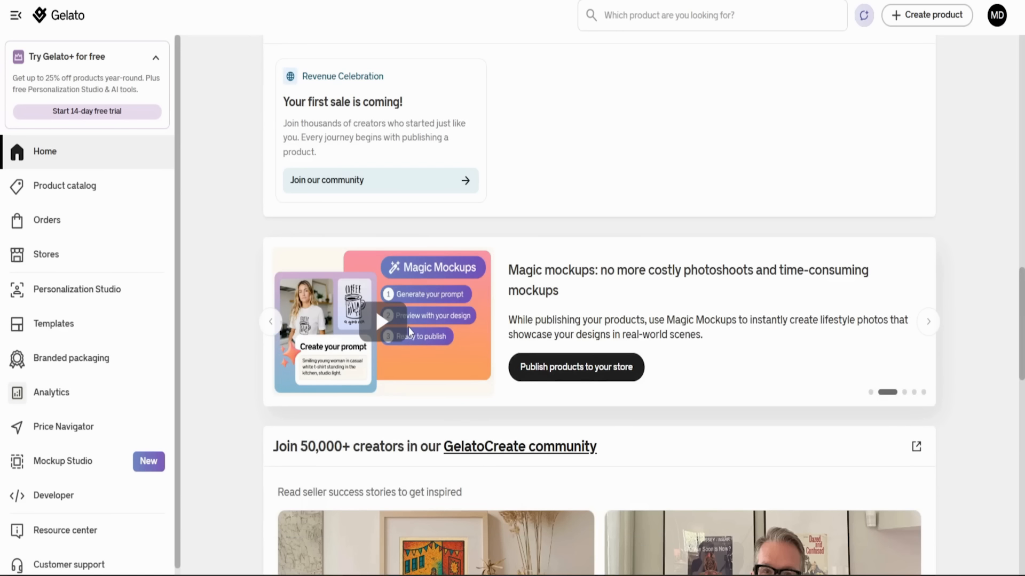
{"action": "scroll", "coordinate": [408, 326], "scroll_direction": "up", "scroll_amount": 7}
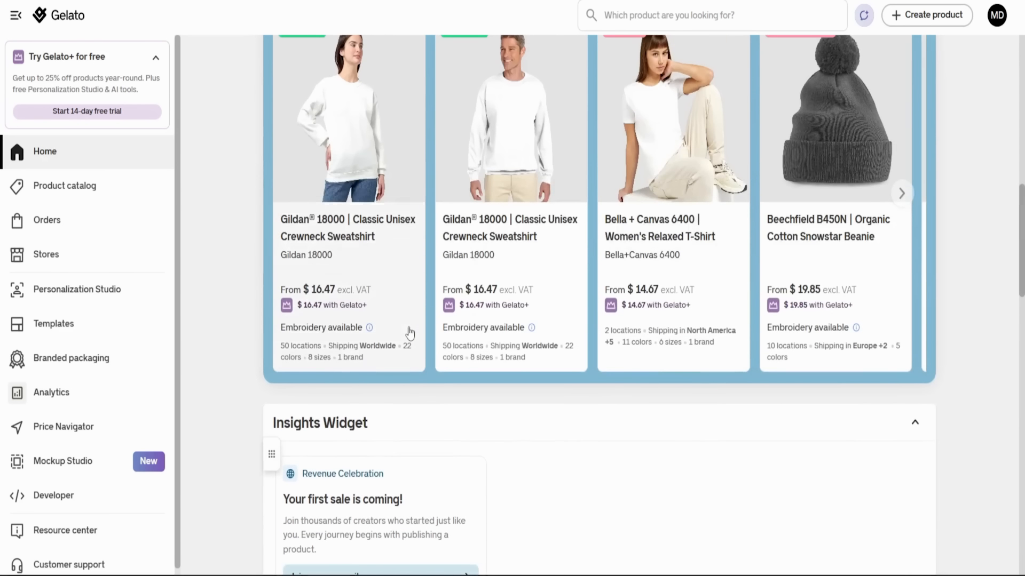
{"action": "scroll", "coordinate": [410, 333], "scroll_direction": "down", "scroll_amount": 12}
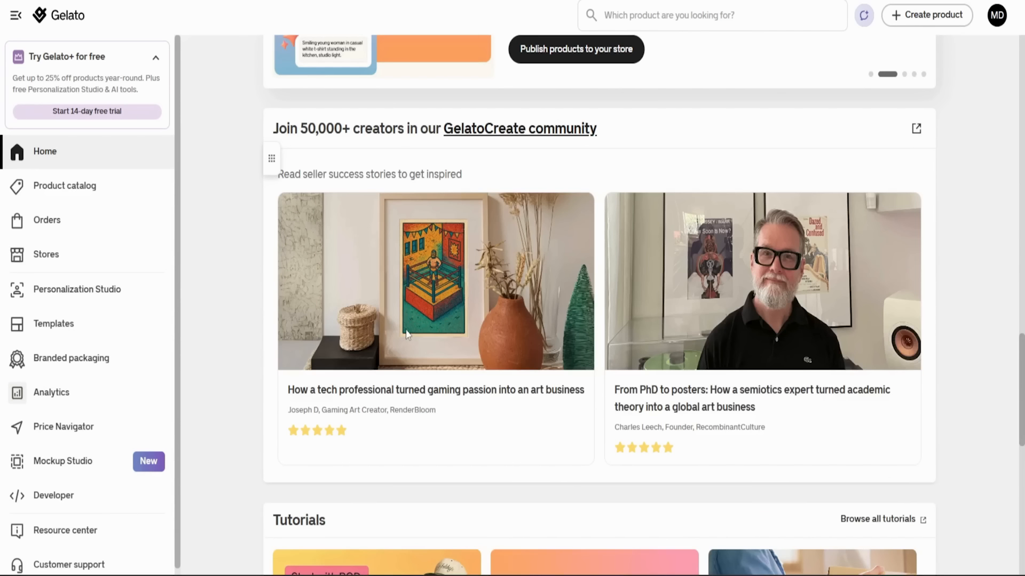
{"action": "scroll", "coordinate": [406, 334], "scroll_direction": "down", "scroll_amount": 8}
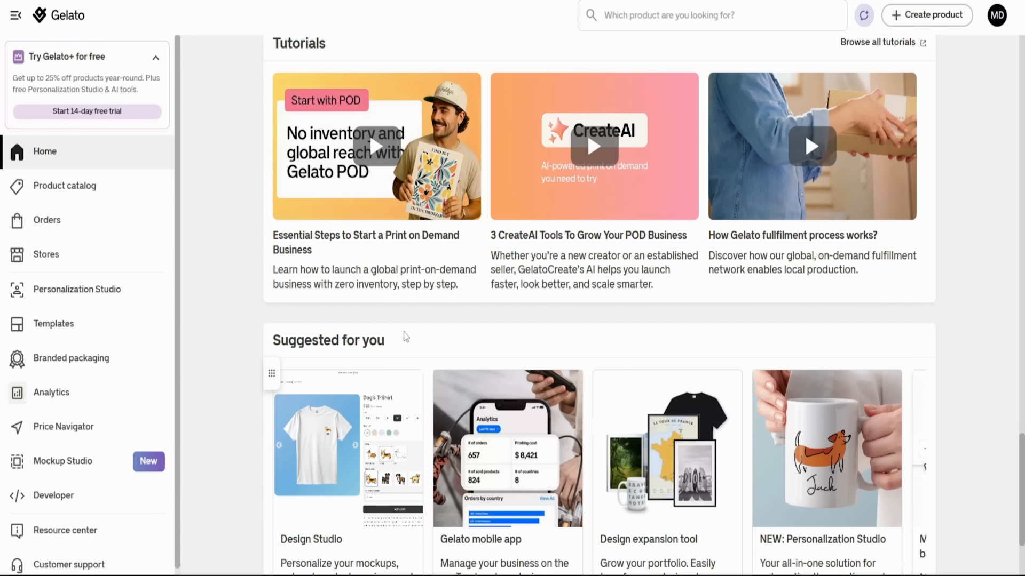
{"action": "scroll", "coordinate": [406, 336], "scroll_direction": "down", "scroll_amount": 3}
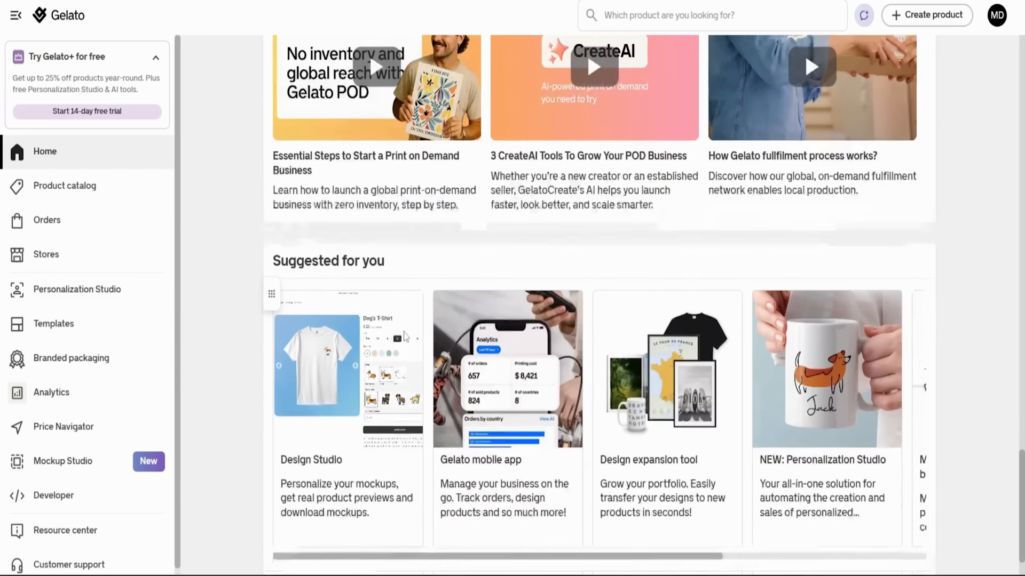
{"action": "scroll", "coordinate": [406, 337], "scroll_direction": "up", "scroll_amount": 6}
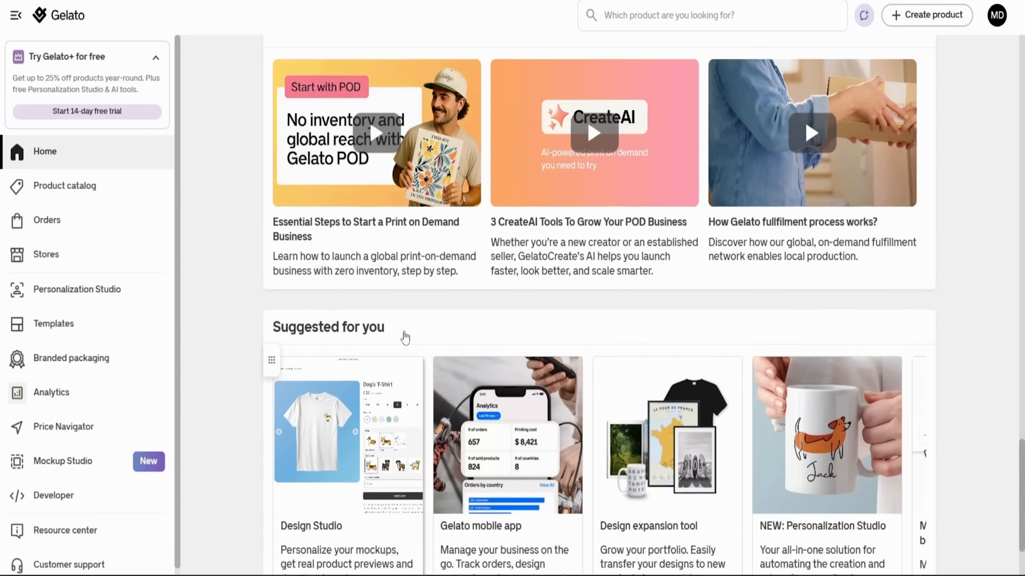
{"action": "scroll", "coordinate": [405, 337], "scroll_direction": "down", "scroll_amount": 4}
{"action": "scroll", "coordinate": [406, 337], "scroll_direction": "up", "scroll_amount": 12}
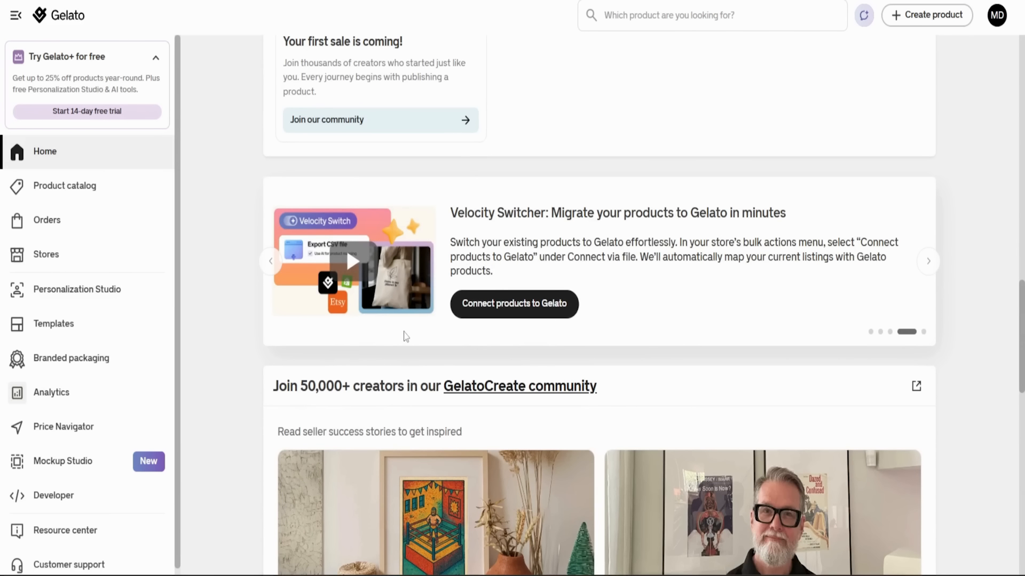
{"action": "scroll", "coordinate": [405, 337], "scroll_direction": "up", "scroll_amount": 9}
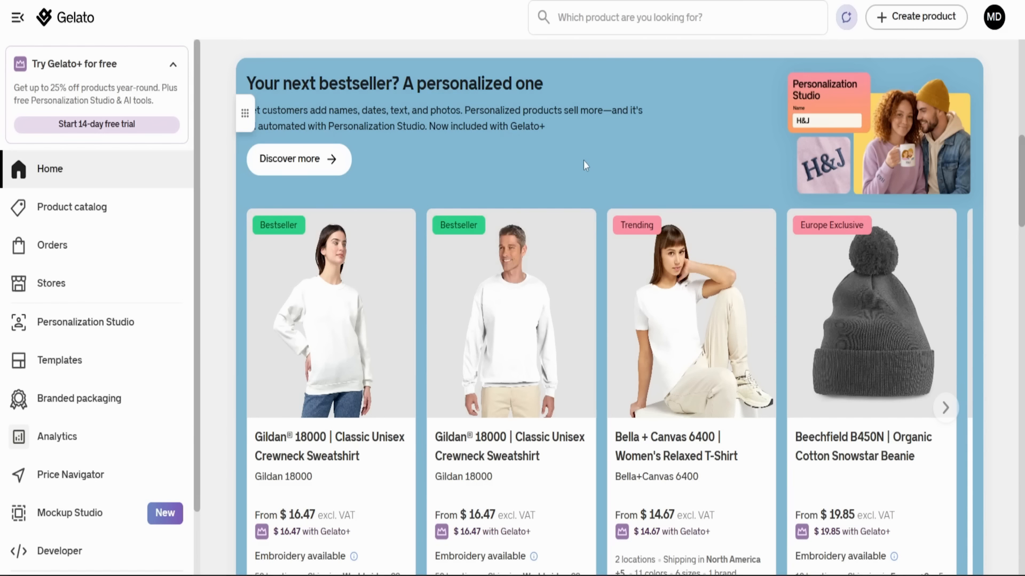
{"action": "scroll", "coordinate": [584, 160], "scroll_direction": "down", "scroll_amount": 3}
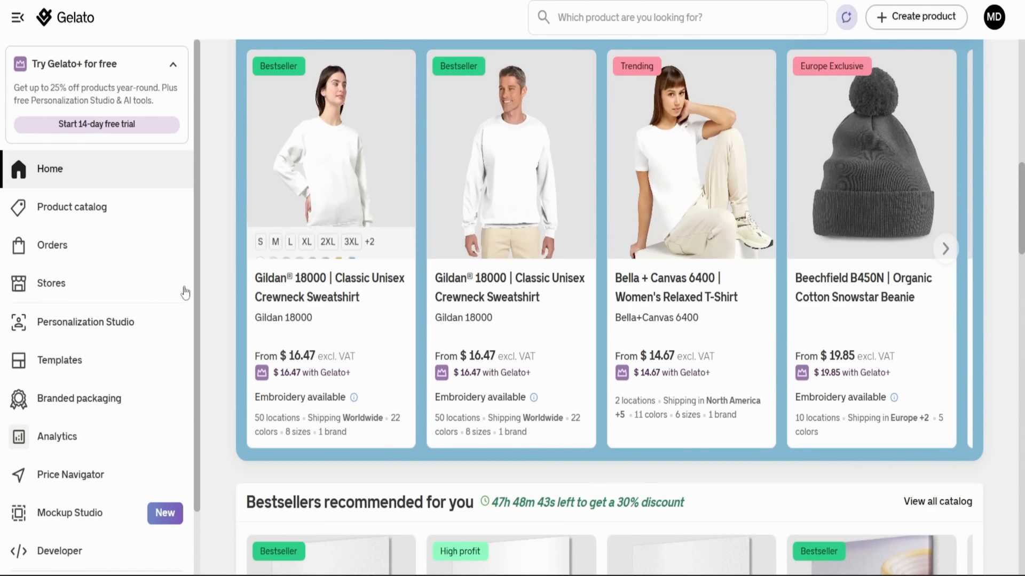
- Open the store connection page and check the option for connecting an Etsy store
{"action": "left_click", "coordinate": [88, 286]}
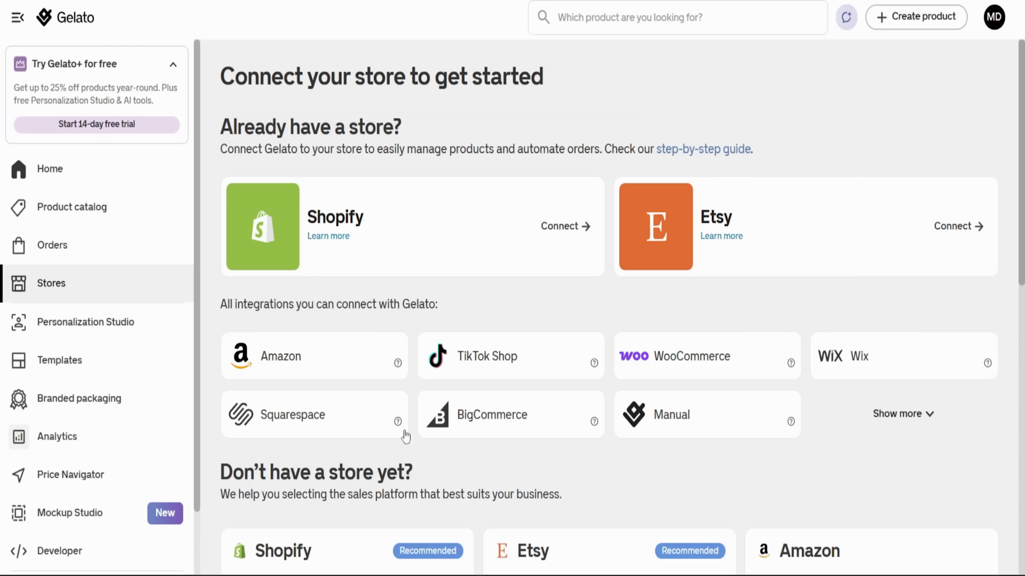
{"action": "left_click", "coordinate": [958, 231]}
{"action": "scroll", "coordinate": [875, 357], "scroll_direction": "down", "scroll_amount": 8}
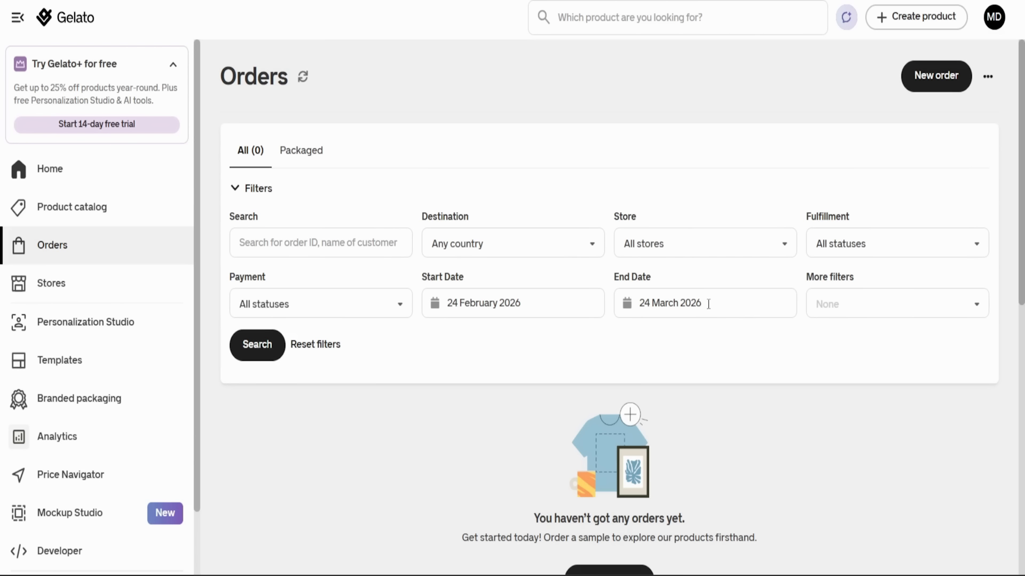
- Show only the packaged orders and look through the Orders page down to the recommended bestsellers
{"action": "left_click", "coordinate": [303, 151]}
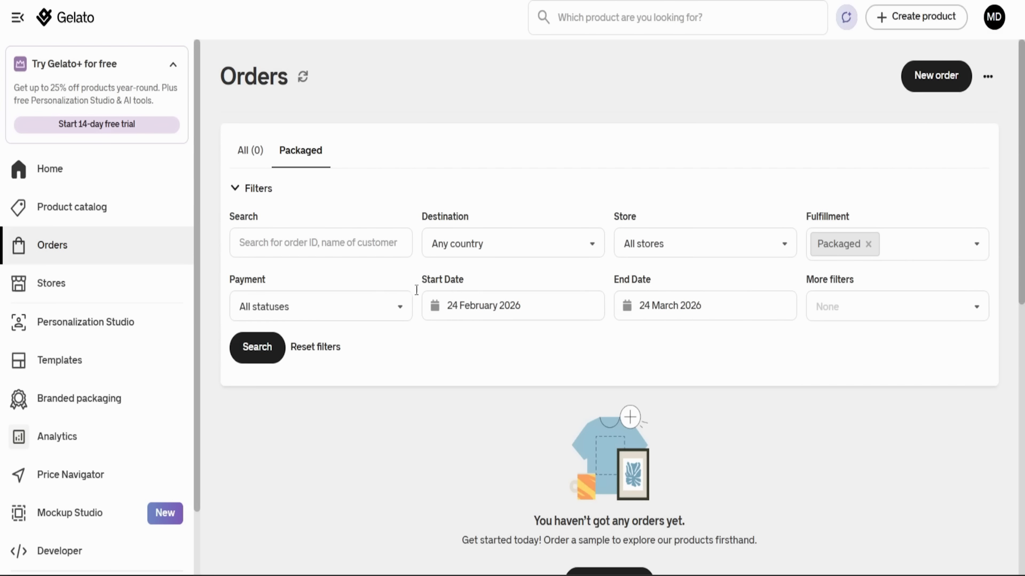
{"action": "scroll", "coordinate": [523, 345], "scroll_direction": "down", "scroll_amount": 4}
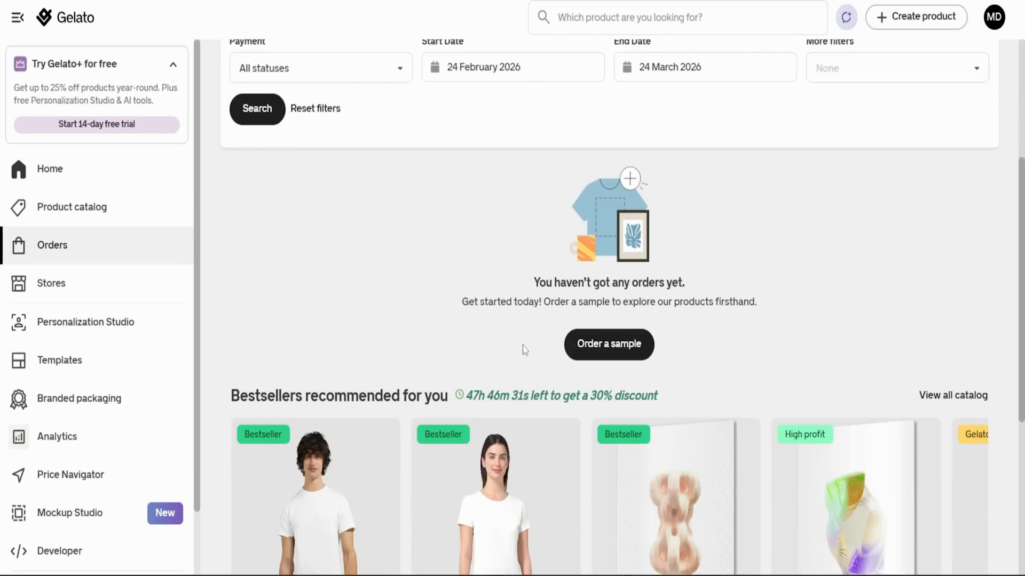
{"action": "scroll", "coordinate": [522, 345], "scroll_direction": "down", "scroll_amount": 4}
{"action": "scroll", "coordinate": [523, 344], "scroll_direction": "down", "scroll_amount": 2}
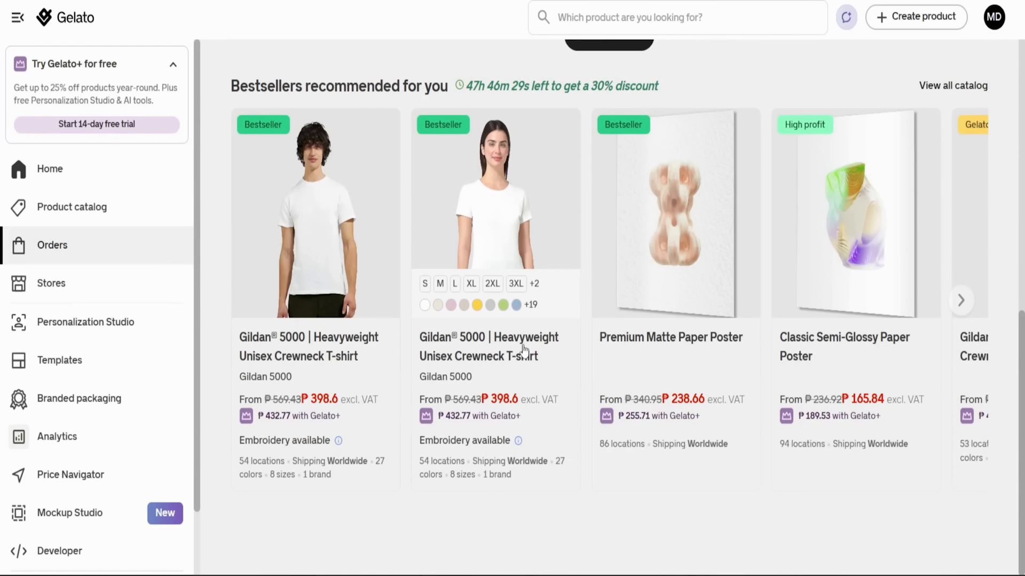
{"action": "scroll", "coordinate": [523, 345], "scroll_direction": "up", "scroll_amount": 6}
{"action": "scroll", "coordinate": [523, 350], "scroll_direction": "up", "scroll_amount": 3}
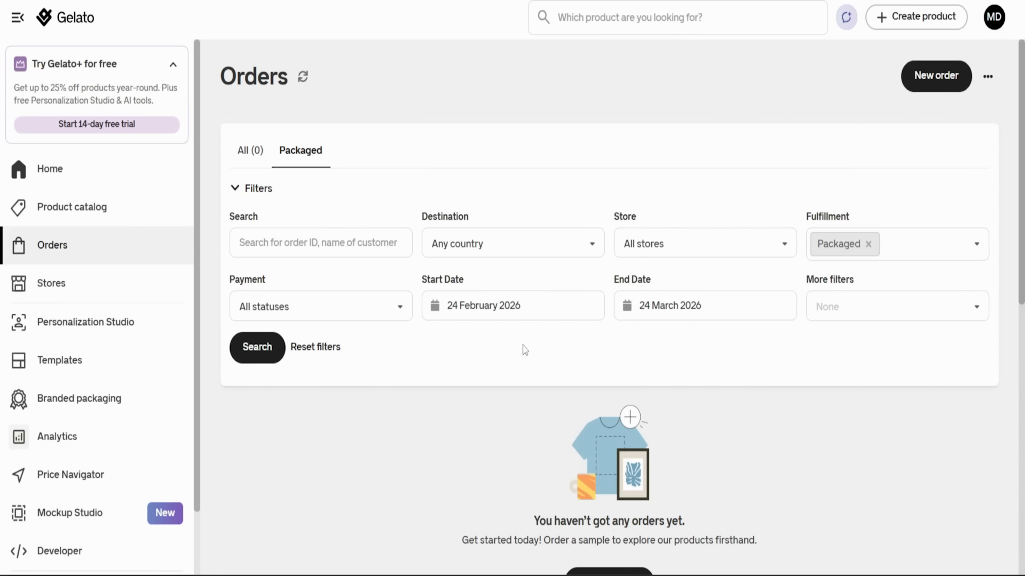
- View the countries available in the Destination filter for orders without choosing one
{"action": "left_click", "coordinate": [591, 245]}
{"action": "scroll", "coordinate": [553, 318], "scroll_direction": "down", "scroll_amount": 4}
{"action": "scroll", "coordinate": [554, 318], "scroll_direction": "up", "scroll_amount": 4}
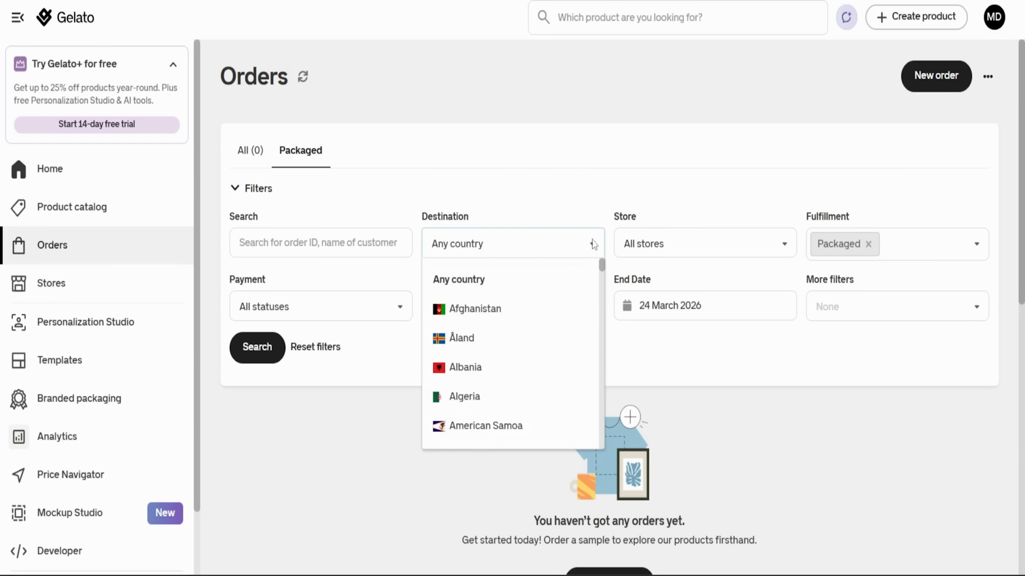
{"action": "left_click", "coordinate": [633, 340]}
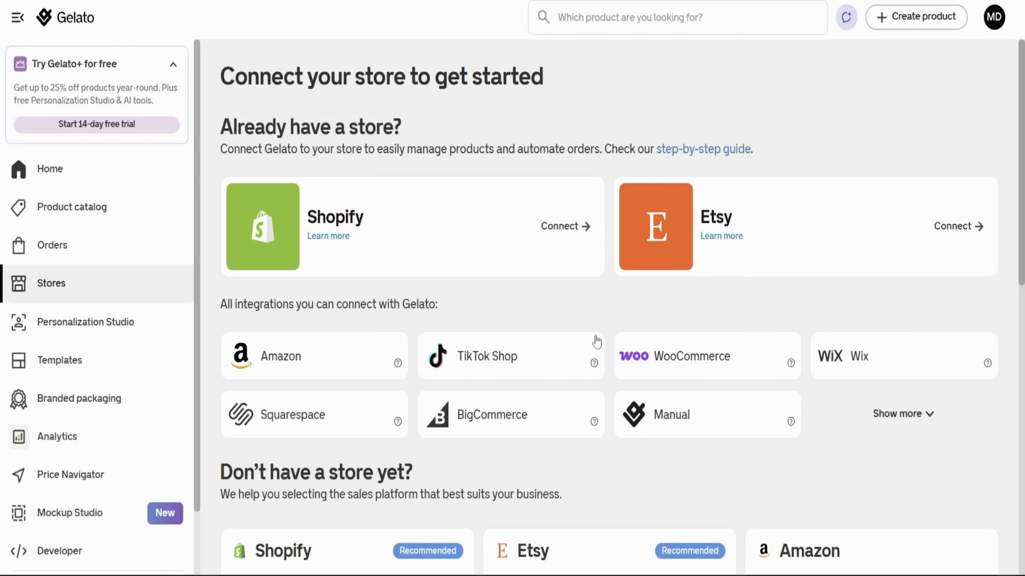
- Start creating a single product and choose the Premium Matte Paper Poster from the wall art catalog
{"action": "left_click", "coordinate": [932, 27]}
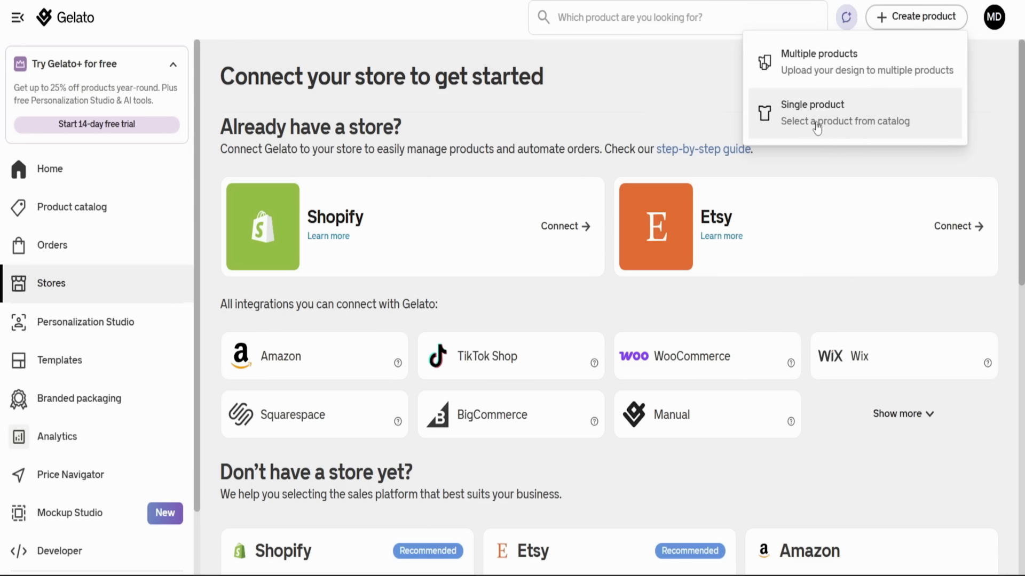
{"action": "left_click", "coordinate": [780, 134]}
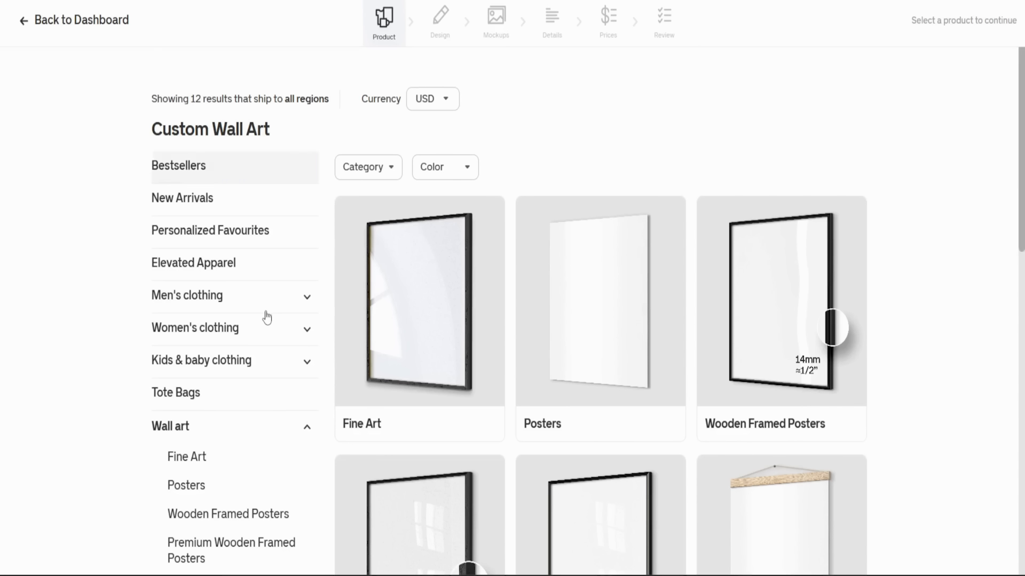
{"action": "scroll", "coordinate": [266, 318], "scroll_direction": "down", "scroll_amount": 3}
{"action": "scroll", "coordinate": [229, 363], "scroll_direction": "down", "scroll_amount": 3}
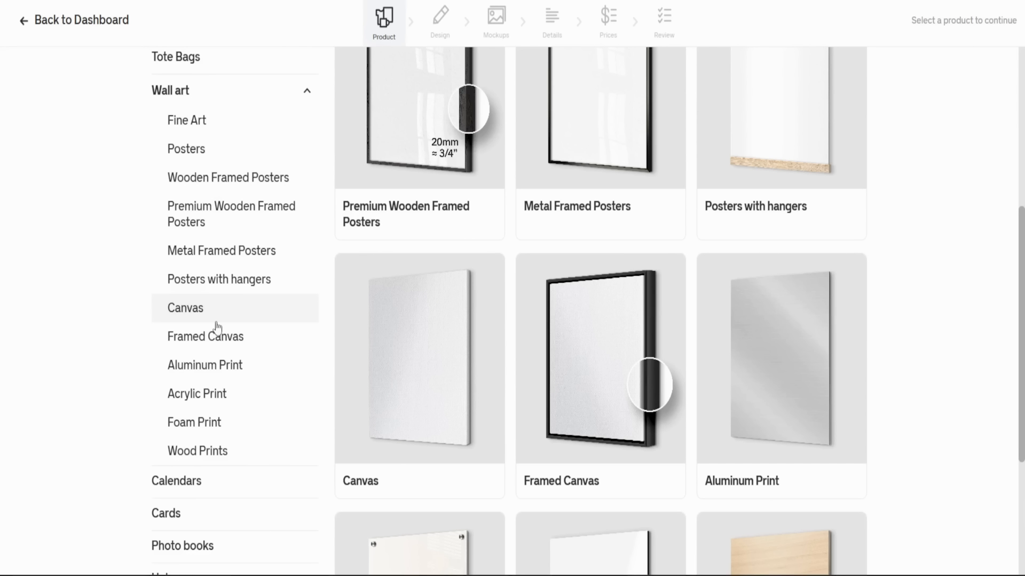
{"action": "scroll", "coordinate": [420, 354], "scroll_direction": "up", "scroll_amount": 3}
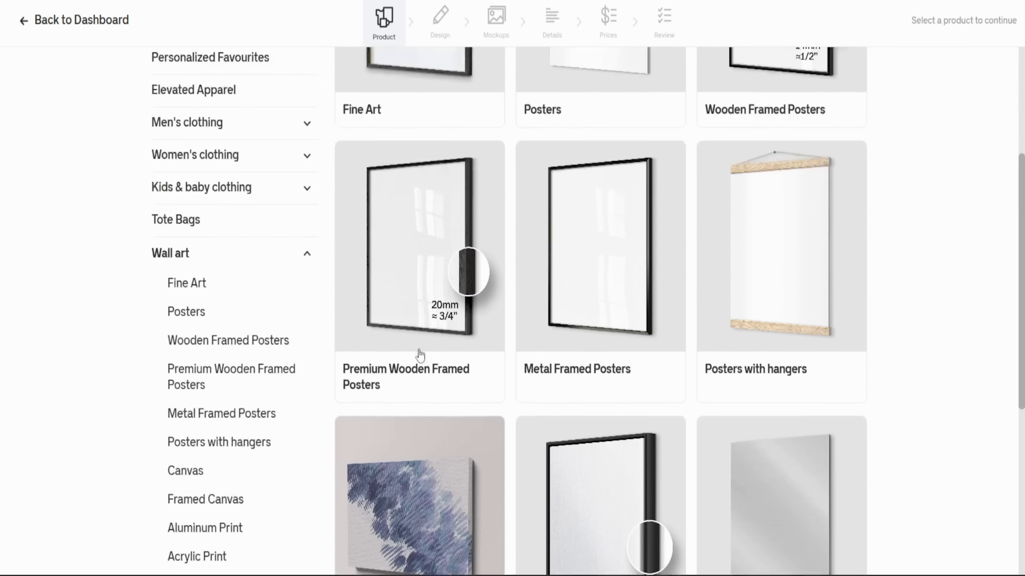
{"action": "scroll", "coordinate": [420, 354], "scroll_direction": "up", "scroll_amount": 6}
{"action": "scroll", "coordinate": [619, 210], "scroll_direction": "down", "scroll_amount": 3}
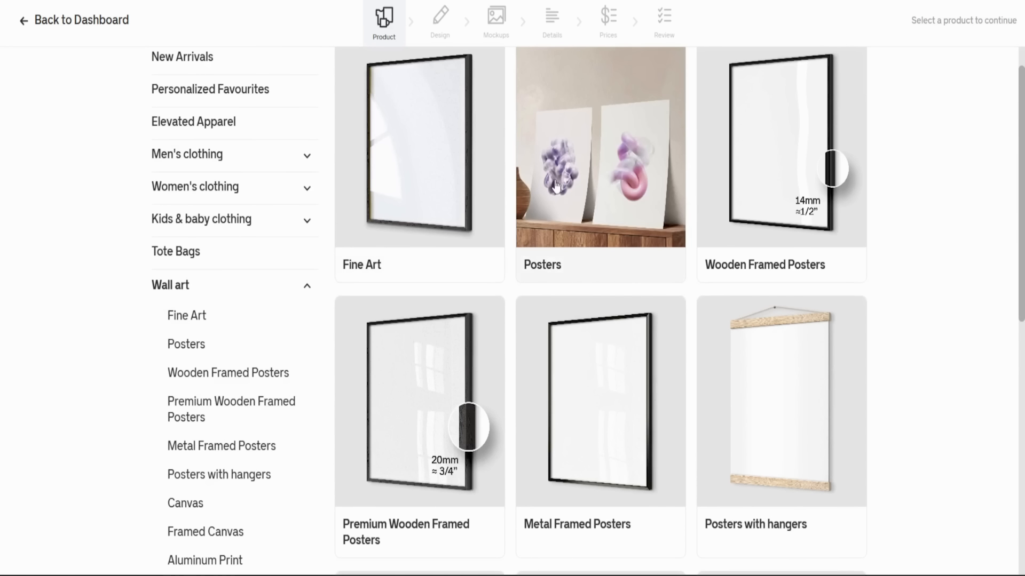
{"action": "scroll", "coordinate": [556, 185], "scroll_direction": "down", "scroll_amount": 6}
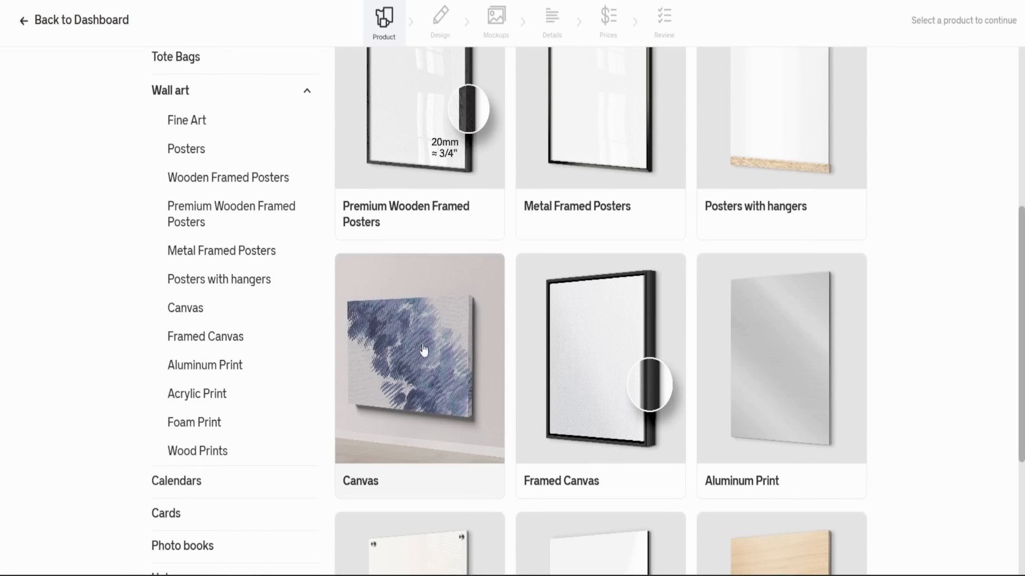
{"action": "left_click", "coordinate": [424, 342]}
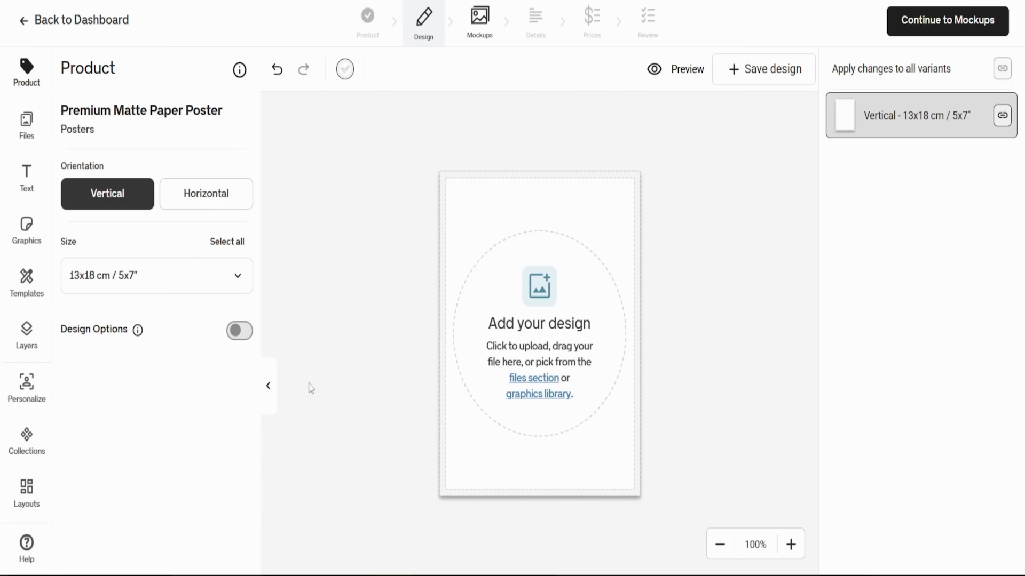
- Examine the poster's background color palette, available sizes and design options
{"action": "left_click", "coordinate": [345, 68]}
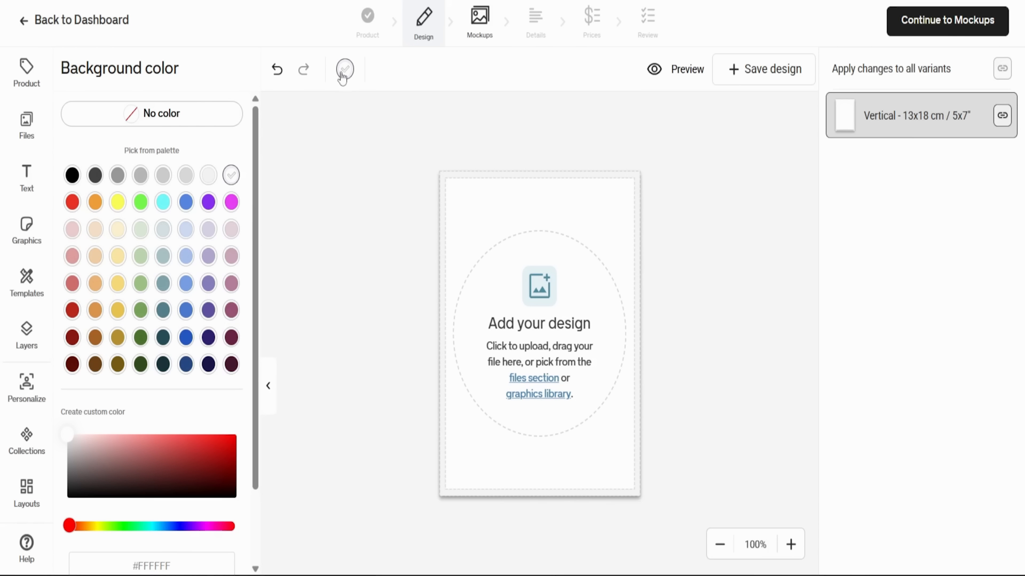
{"action": "left_click", "coordinate": [26, 73]}
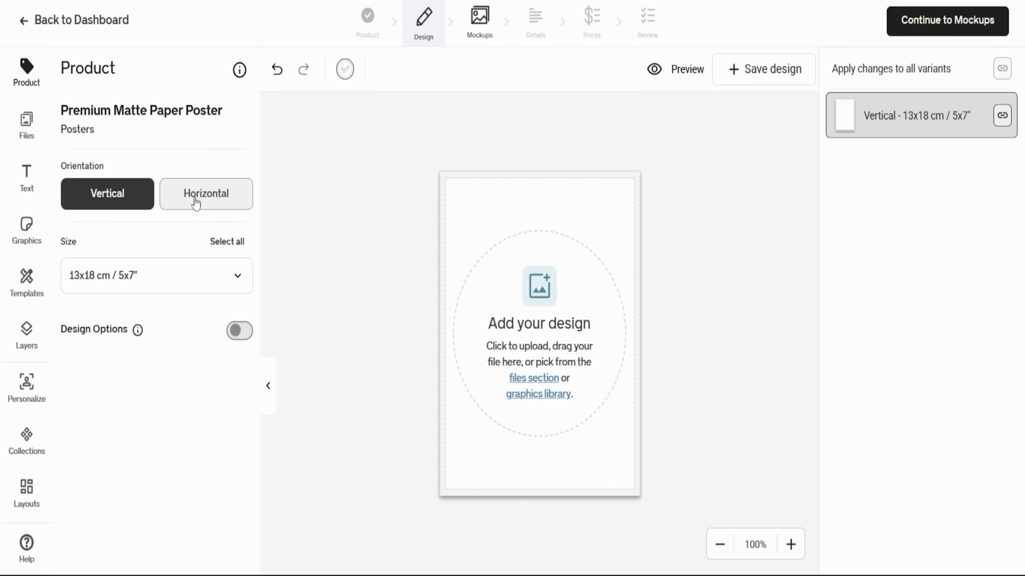
{"action": "left_click", "coordinate": [199, 273]}
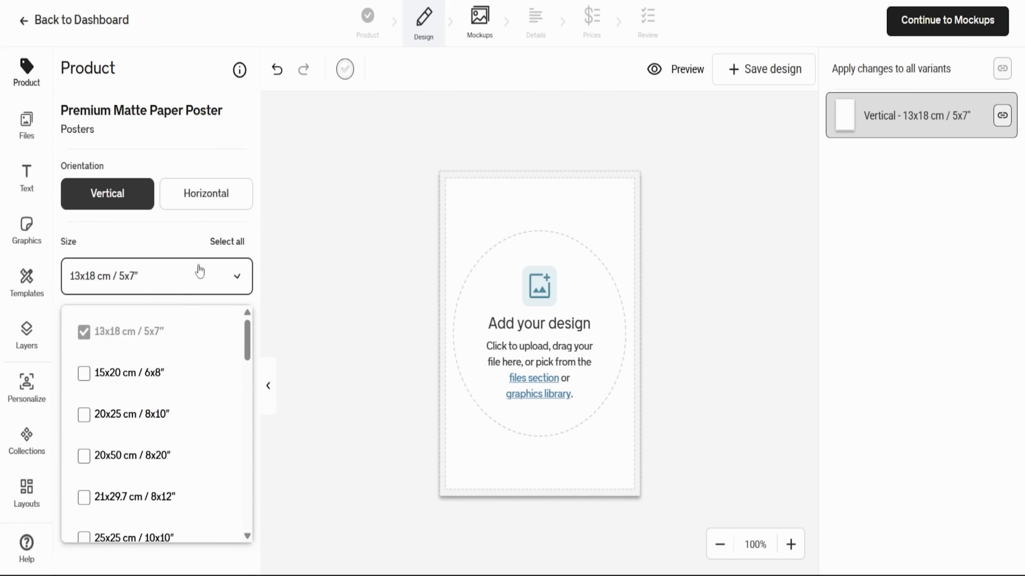
{"action": "scroll", "coordinate": [168, 406], "scroll_direction": "down", "scroll_amount": 5}
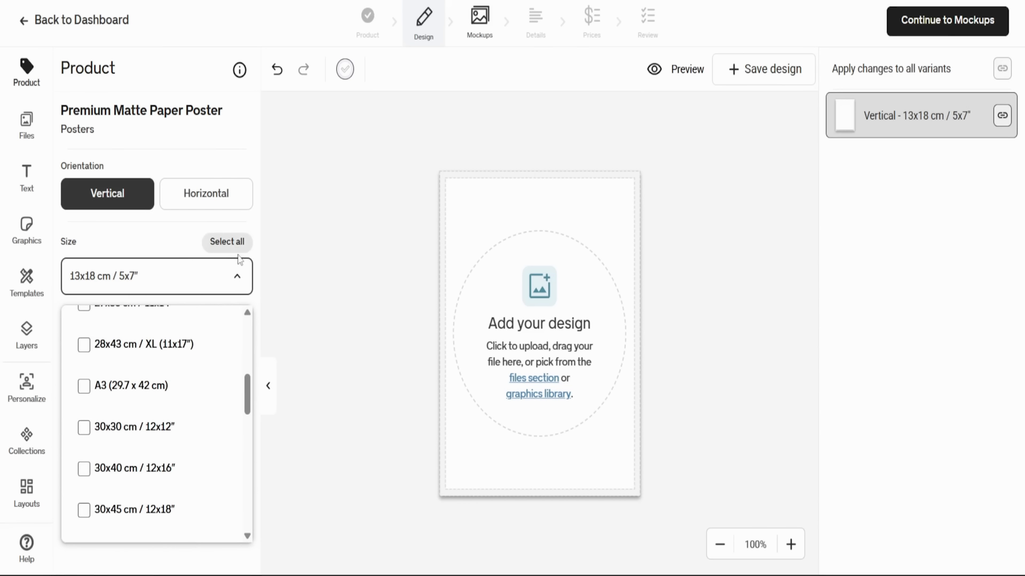
{"action": "left_click", "coordinate": [233, 276]}
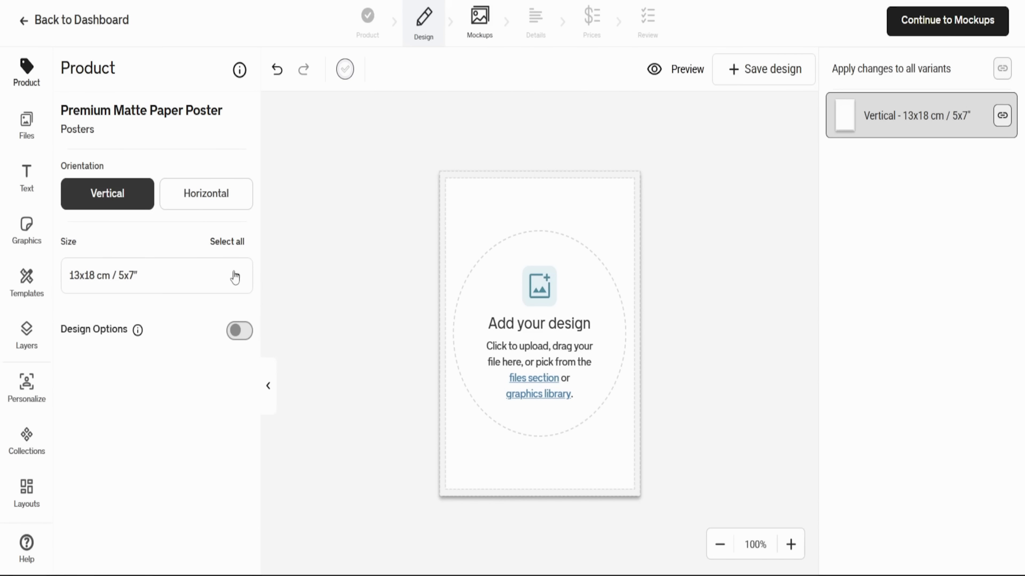
{"action": "left_click", "coordinate": [241, 331]}
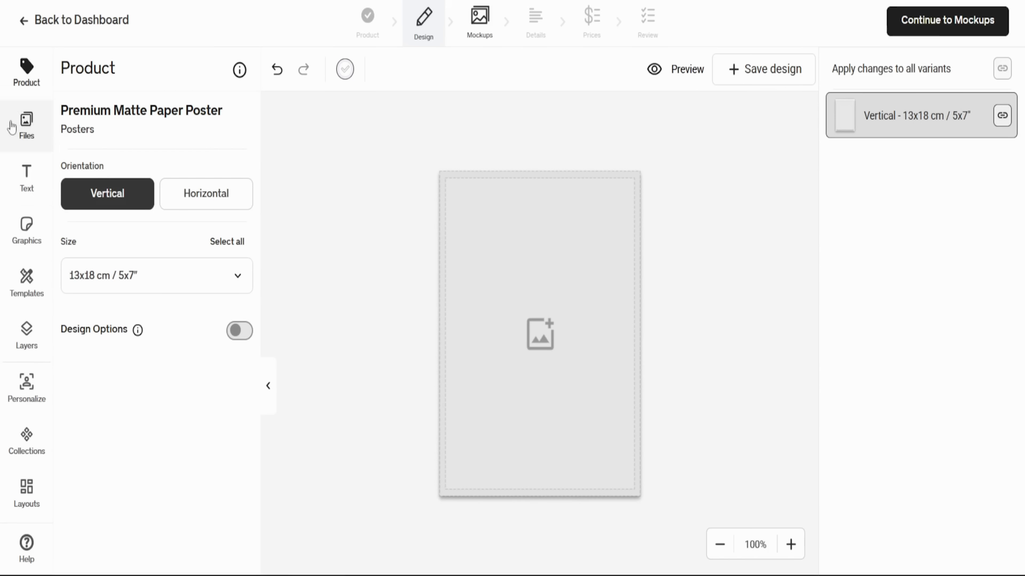
- Add a text element reading "Sample text" to the middle of the poster
{"action": "left_click", "coordinate": [24, 182]}
{"action": "left_click", "coordinate": [155, 130]}
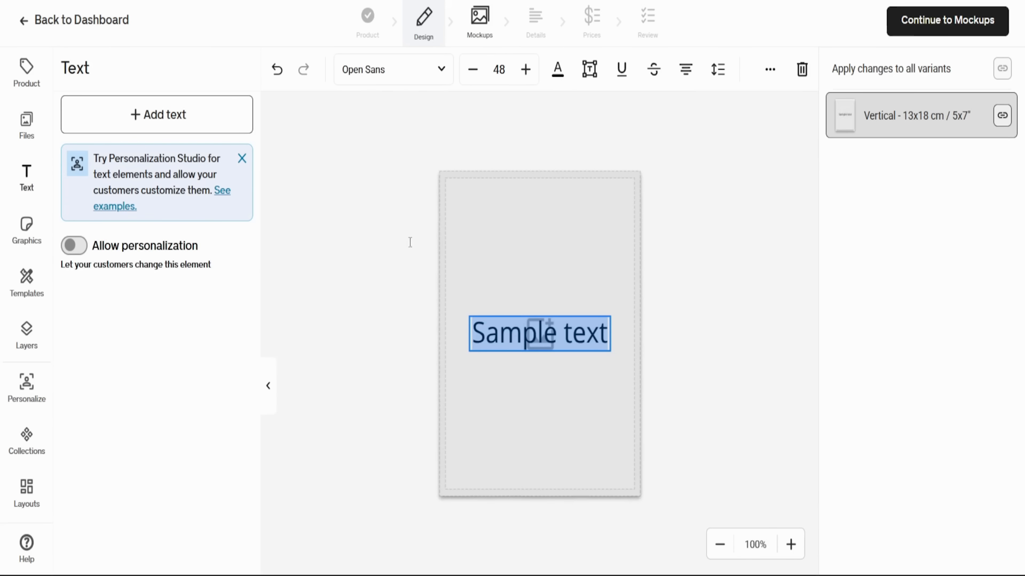
{"action": "left_click", "coordinate": [539, 333]}
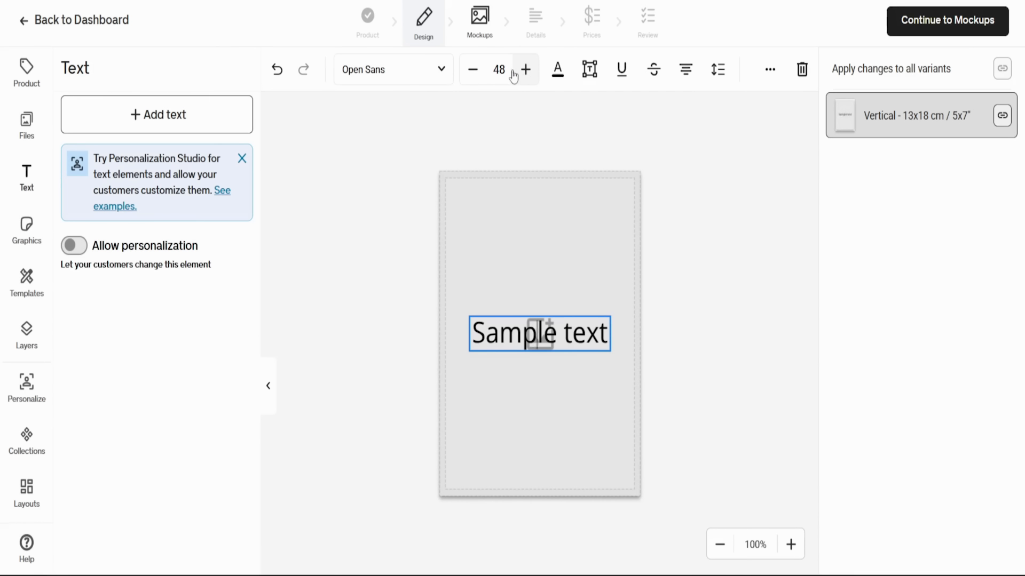
{"action": "left_click", "coordinate": [428, 288]}
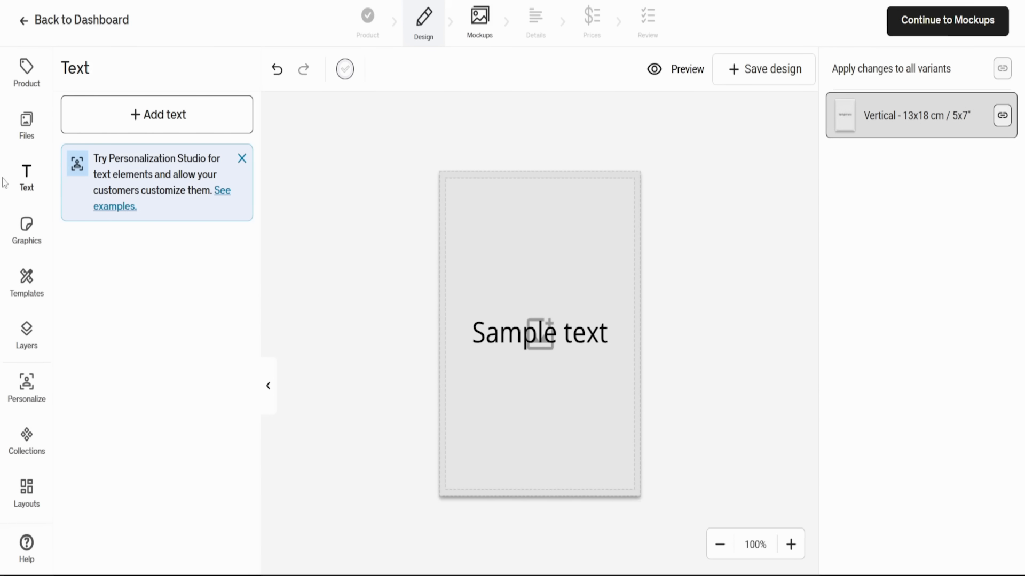
- Browse the ready-made graphics collections, such as Fathers Day, Summer Season and Autumn & Fall, without adding any
{"action": "left_click", "coordinate": [36, 233]}
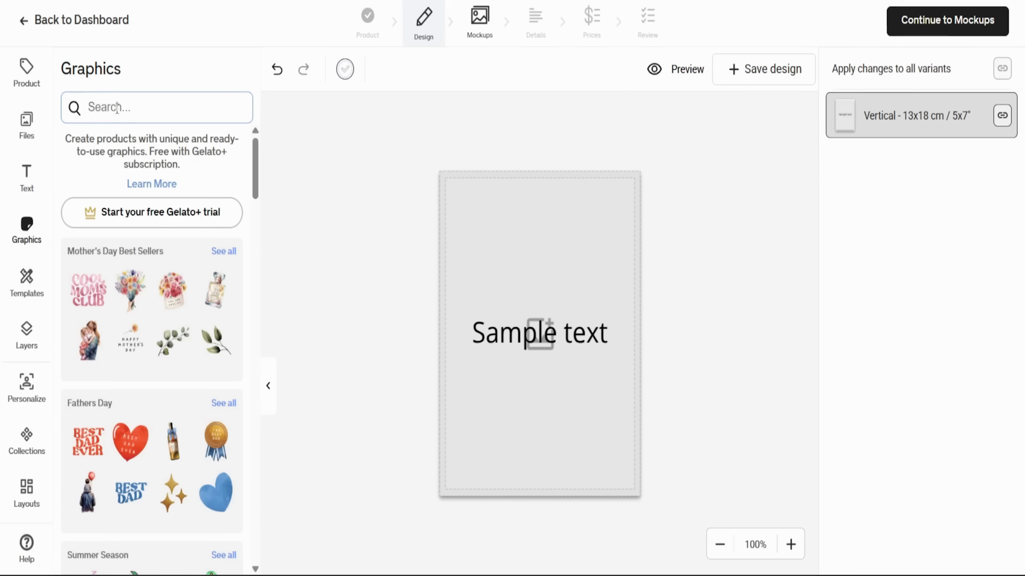
{"action": "scroll", "coordinate": [109, 358], "scroll_direction": "down", "scroll_amount": 15}
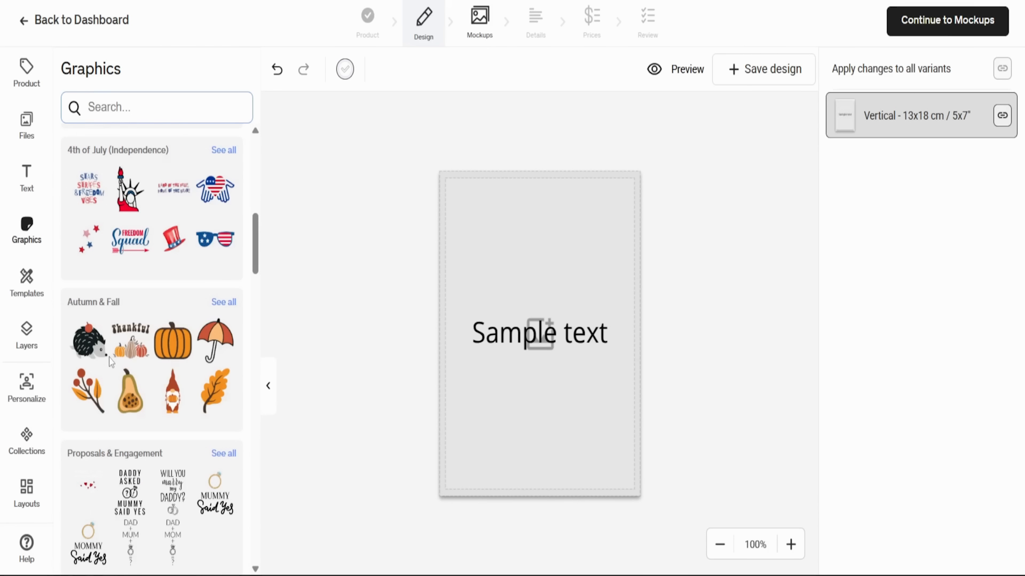
{"action": "scroll", "coordinate": [110, 363], "scroll_direction": "up", "scroll_amount": 12}
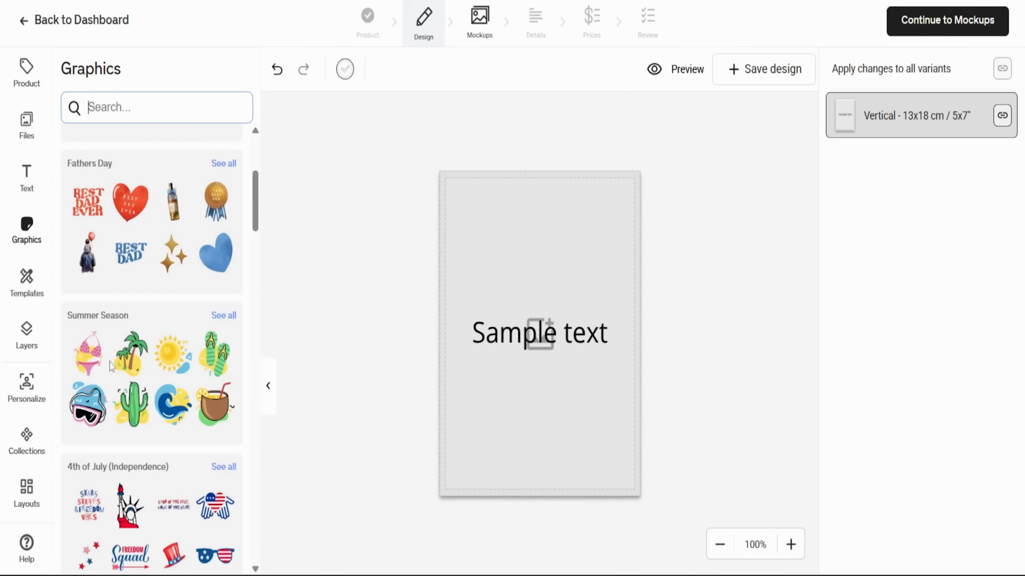
{"action": "scroll", "coordinate": [111, 368], "scroll_direction": "down", "scroll_amount": 5}
{"action": "scroll", "coordinate": [108, 362], "scroll_direction": "down", "scroll_amount": 5}
{"action": "scroll", "coordinate": [110, 383], "scroll_direction": "up", "scroll_amount": 20}
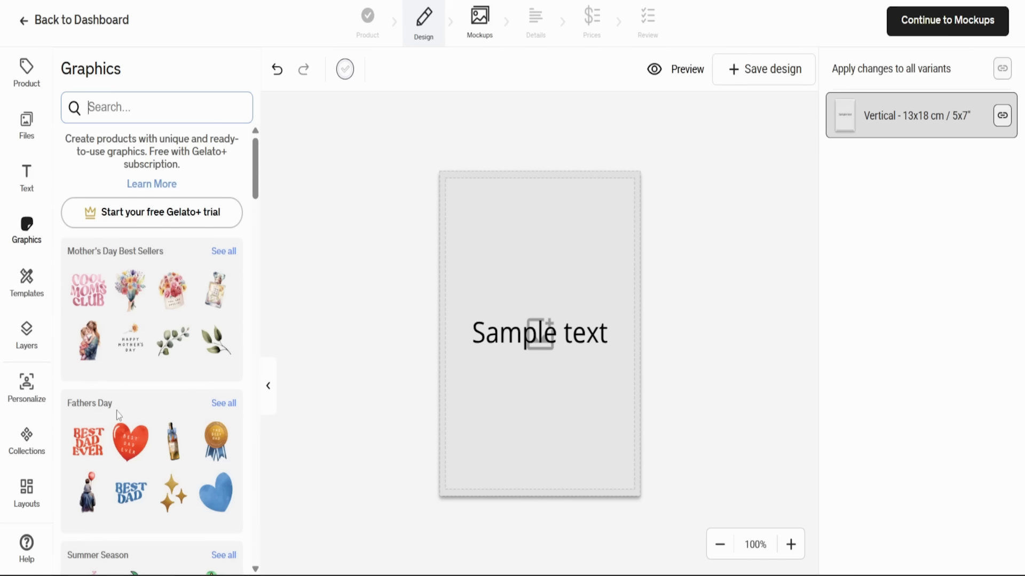
- Apply the layout with two image slots above one wide slot and move "Sample text" to the upper edge of the slots
{"action": "left_click", "coordinate": [29, 488]}
{"action": "left_click", "coordinate": [153, 160]}
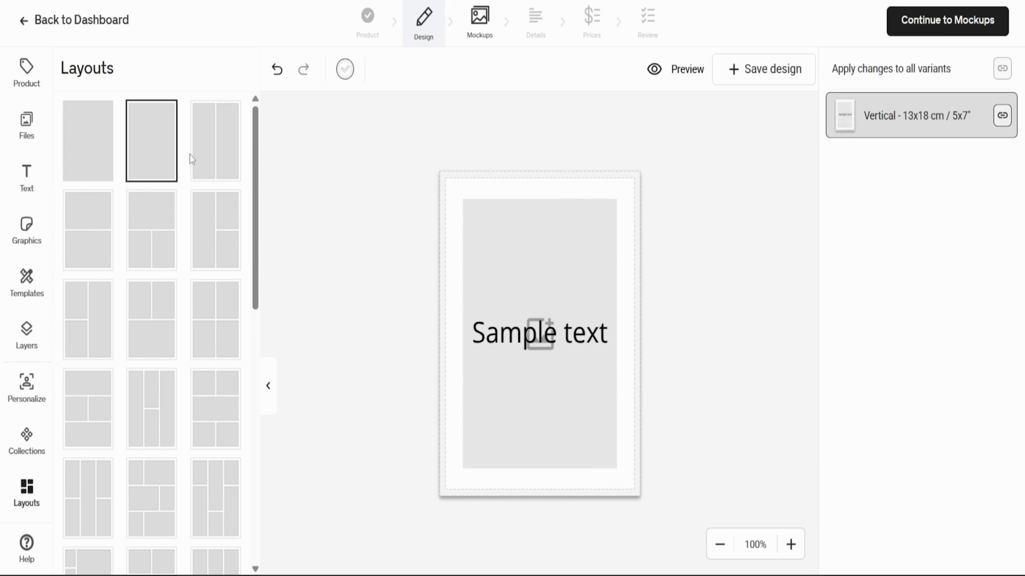
{"action": "left_click", "coordinate": [216, 156]}
{"action": "left_click", "coordinate": [232, 235]}
{"action": "left_click", "coordinate": [160, 252]}
{"action": "left_click", "coordinate": [101, 251]}
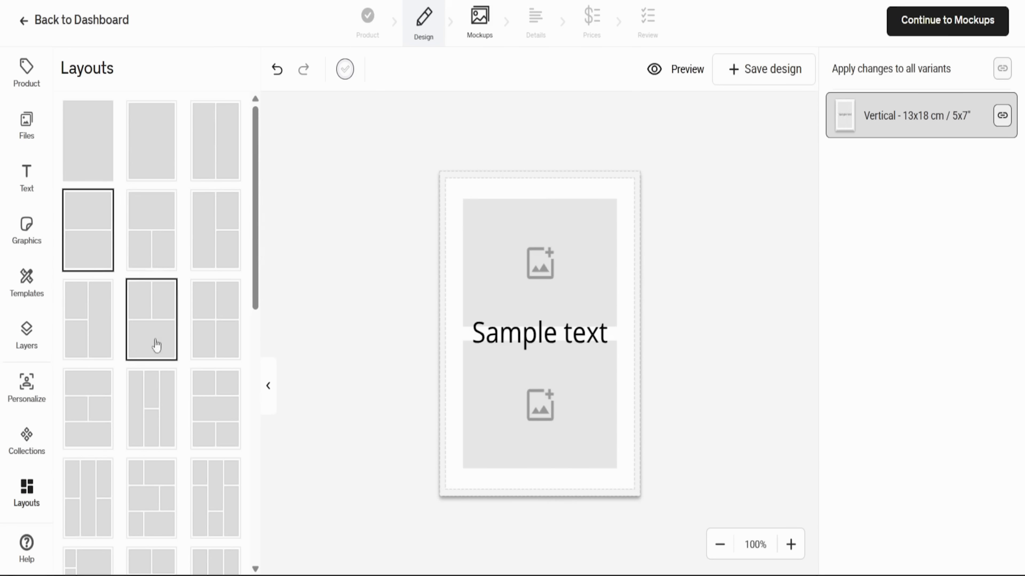
{"action": "left_click", "coordinate": [155, 344]}
{"action": "left_click_drag", "start_coordinate": [510, 334], "coordinate": [512, 206]}
{"action": "left_click", "coordinate": [313, 349]}
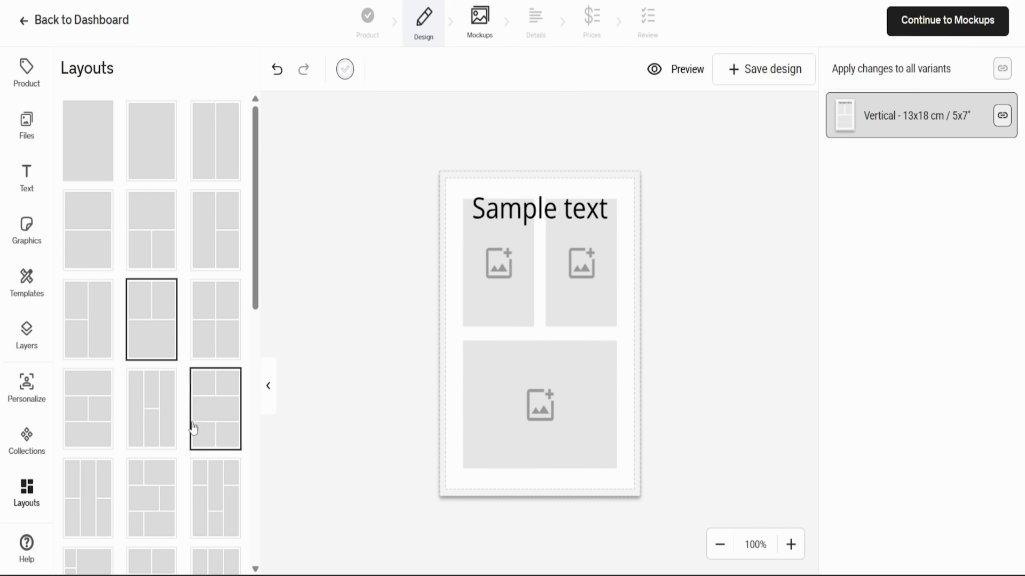
- Try the four-slot column layout, a dense many-slot mosaic and the single bordered slot layout on the poster
{"action": "left_click", "coordinate": [151, 439]}
{"action": "scroll", "coordinate": [151, 441], "scroll_direction": "down", "scroll_amount": 5}
{"action": "left_click", "coordinate": [105, 480]}
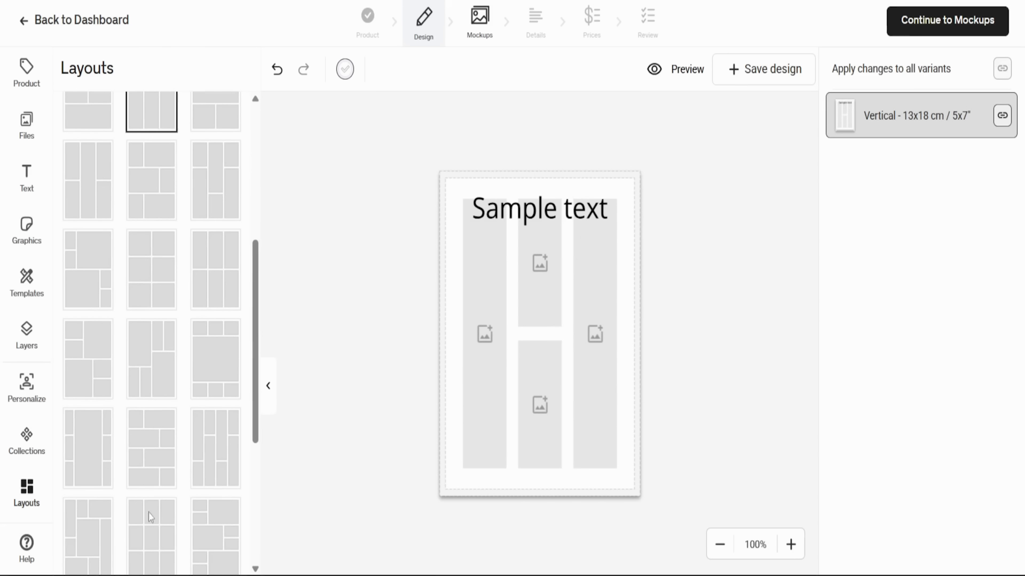
{"action": "scroll", "coordinate": [155, 508], "scroll_direction": "down", "scroll_amount": 4}
{"action": "left_click", "coordinate": [209, 487]}
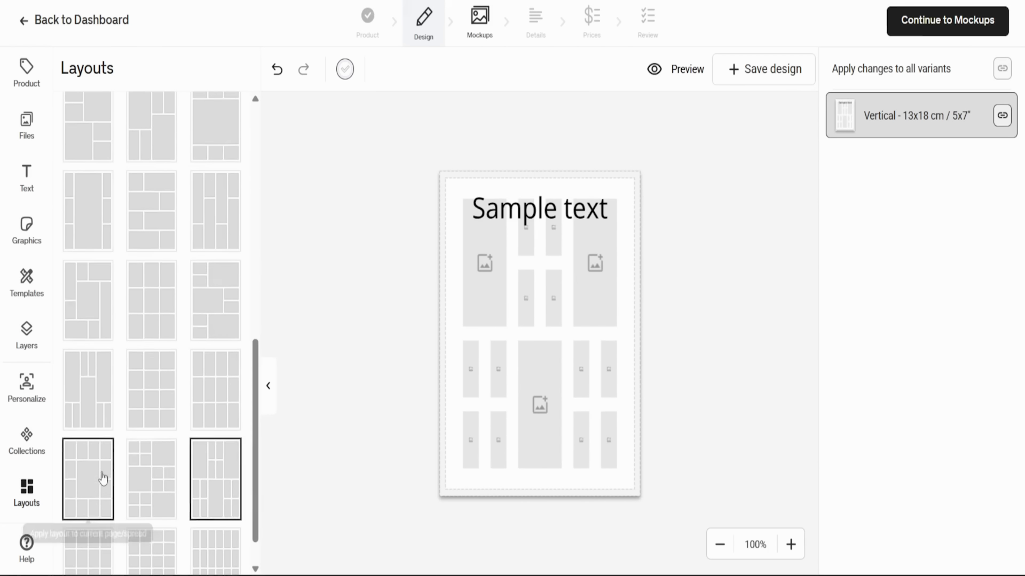
{"action": "scroll", "coordinate": [104, 480], "scroll_direction": "up", "scroll_amount": 10}
{"action": "left_click", "coordinate": [157, 157]}
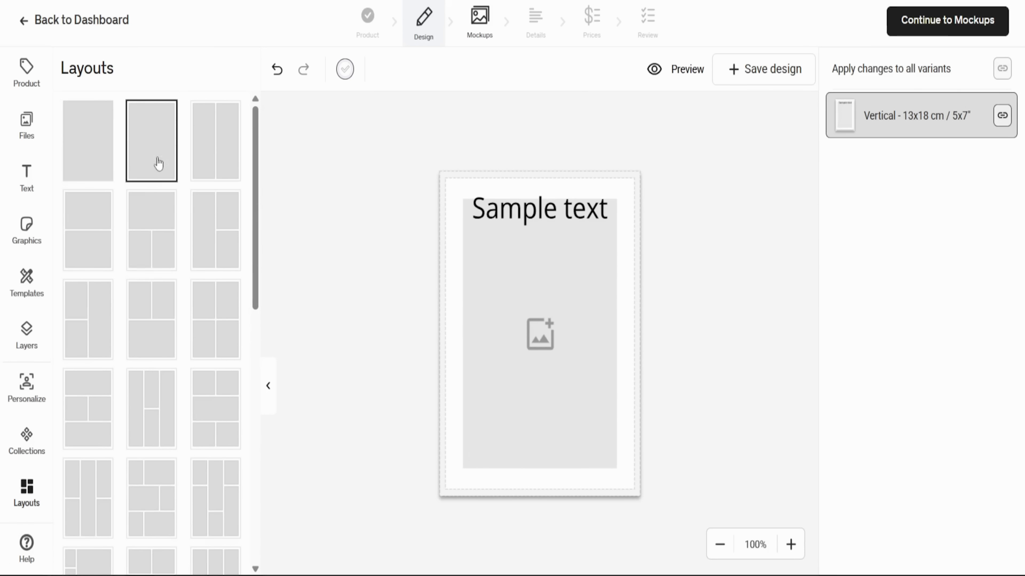
- Apply the grid layout with four rows of four image slots to the poster
{"action": "scroll", "coordinate": [143, 373], "scroll_direction": "down", "scroll_amount": 5}
{"action": "scroll", "coordinate": [148, 406], "scroll_direction": "down", "scroll_amount": 1}
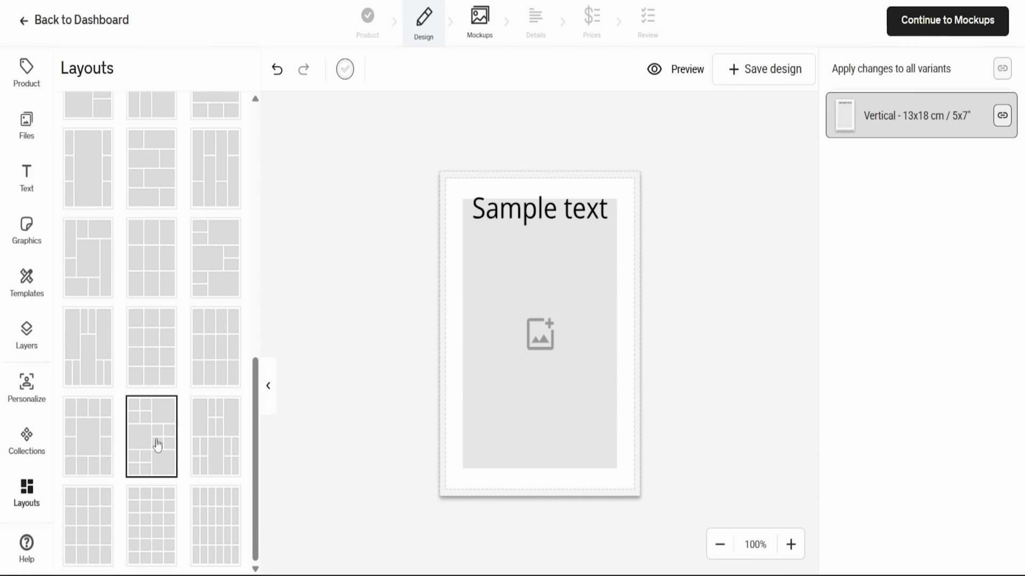
{"action": "left_click", "coordinate": [87, 509]}
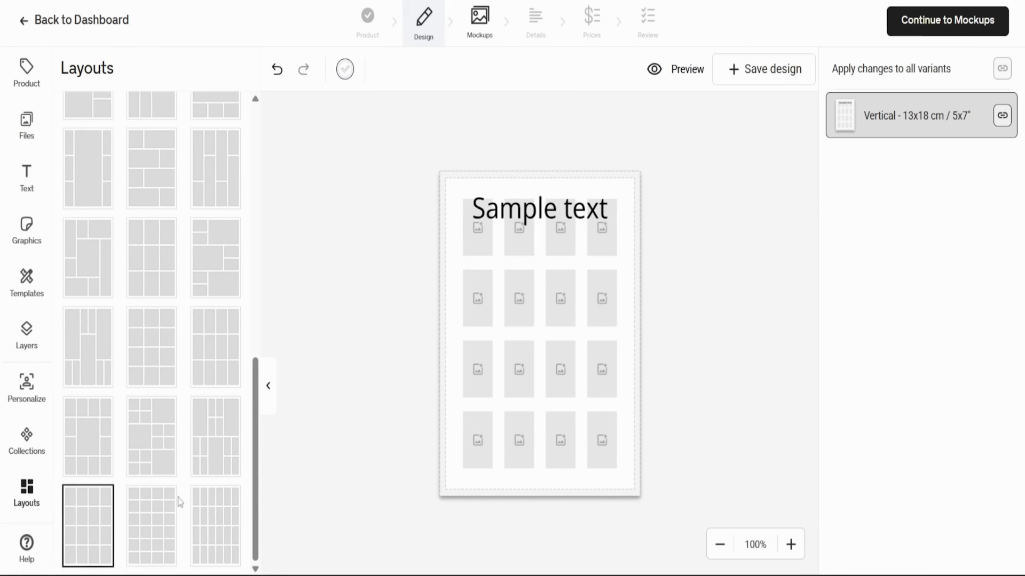
{"action": "scroll", "coordinate": [178, 503], "scroll_direction": "up", "scroll_amount": 6}
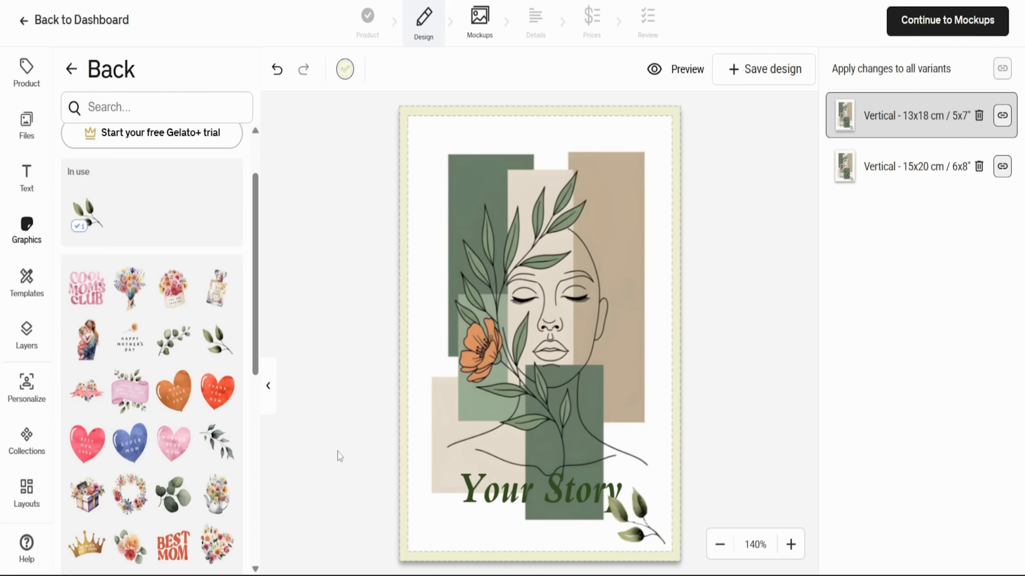
- Move the leaf graphic in the poster's lower corner slightly upward, beside the end of the "Your Story" text
{"action": "left_click", "coordinate": [268, 385]}
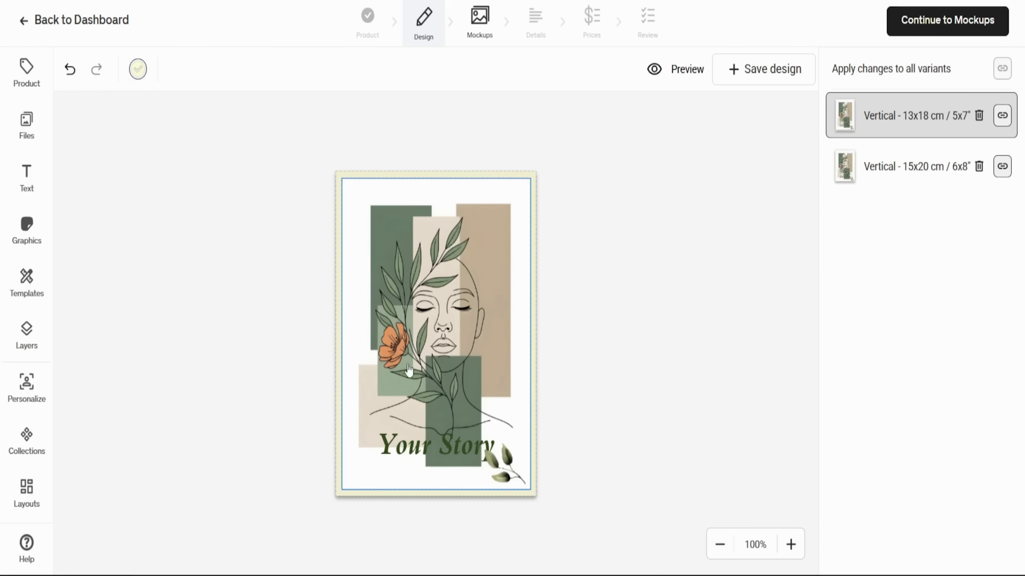
{"action": "left_click", "coordinate": [437, 447]}
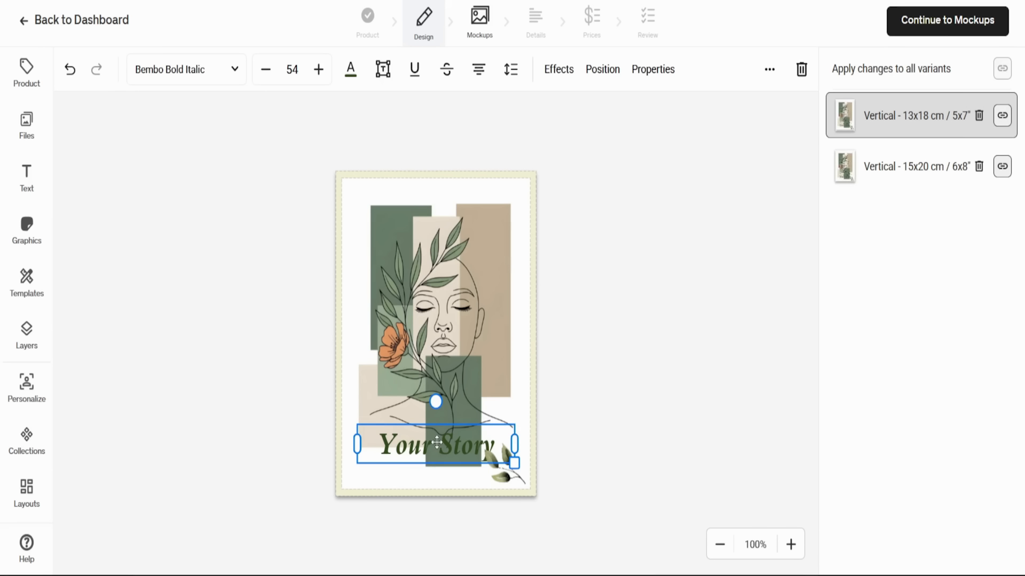
{"action": "left_click", "coordinate": [616, 293]}
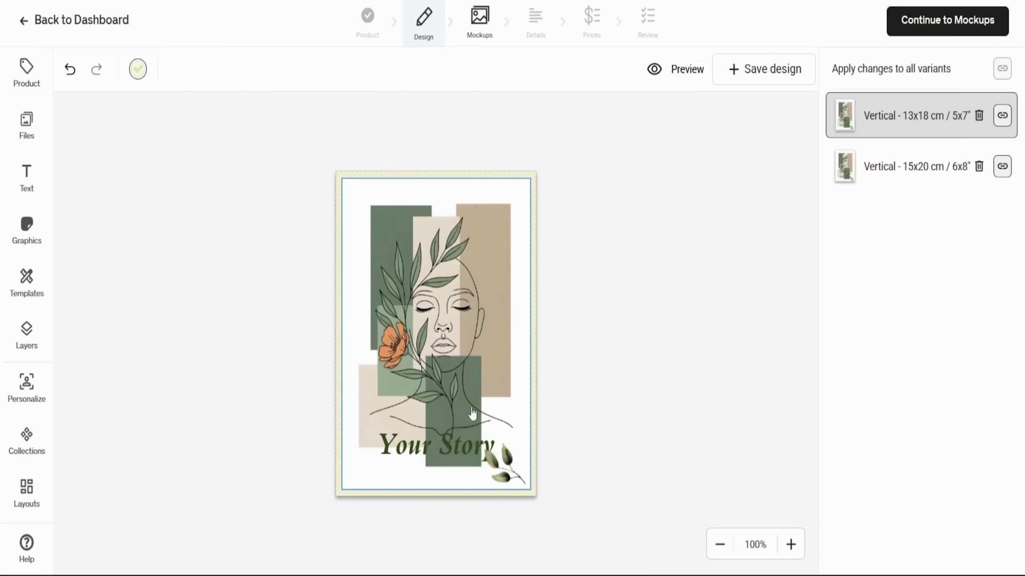
{"action": "left_click_drag", "start_coordinate": [522, 468], "coordinate": [507, 451]}
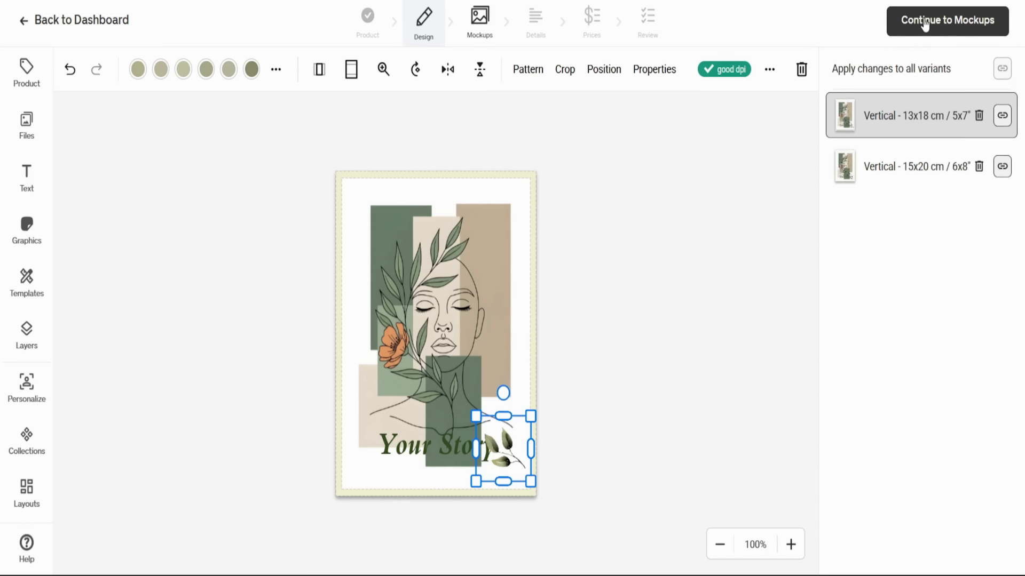
{"action": "left_click", "coordinate": [738, 244]}
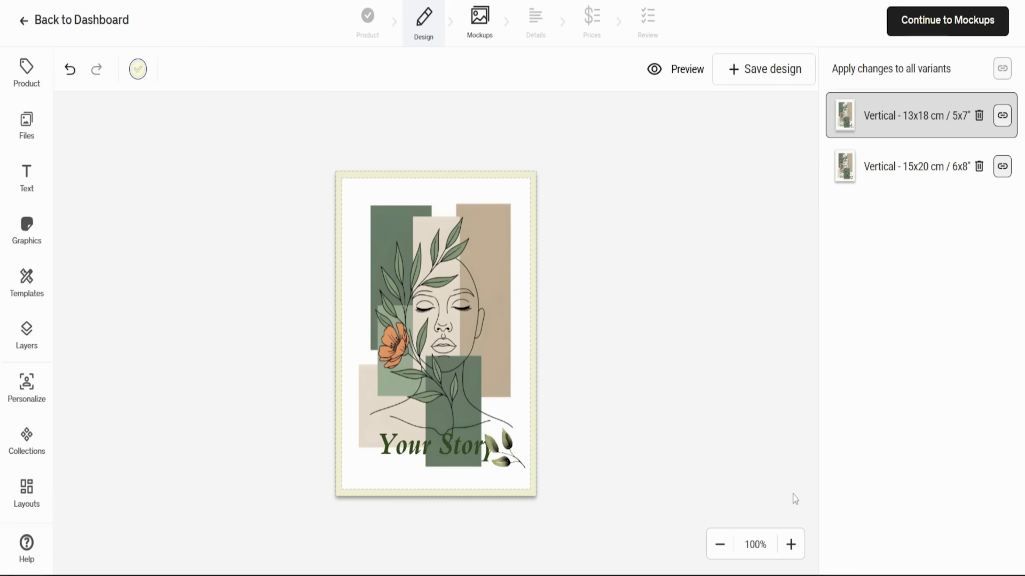
- Enlarge the poster view to inspect the "Your Story" design
{"action": "left_click", "coordinate": [789, 545]}
{"action": "left_click", "coordinate": [790, 545]}
{"action": "left_click", "coordinate": [790, 545]}
{"action": "left_click", "coordinate": [790, 544]}
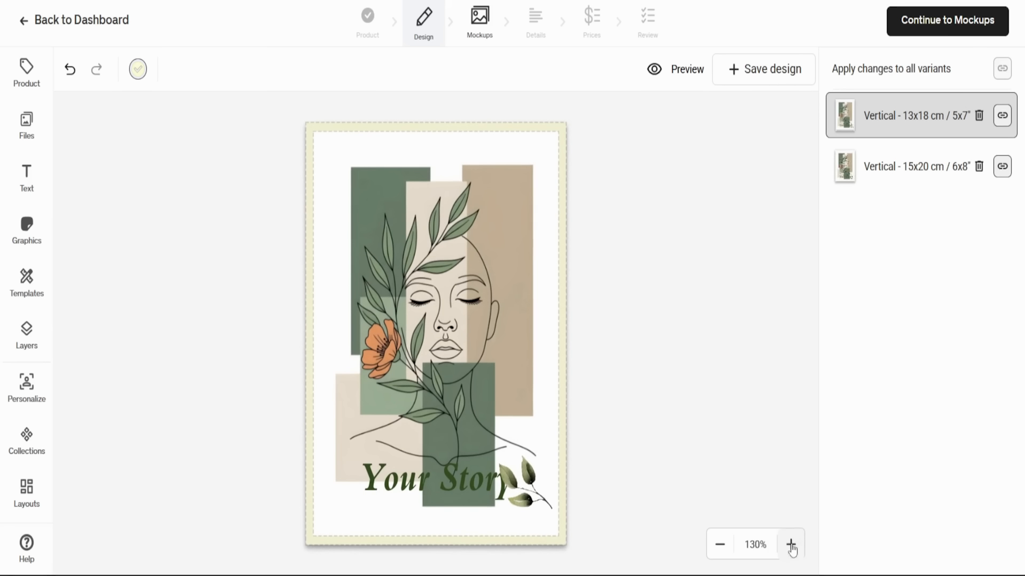
{"action": "left_click", "coordinate": [790, 545]}
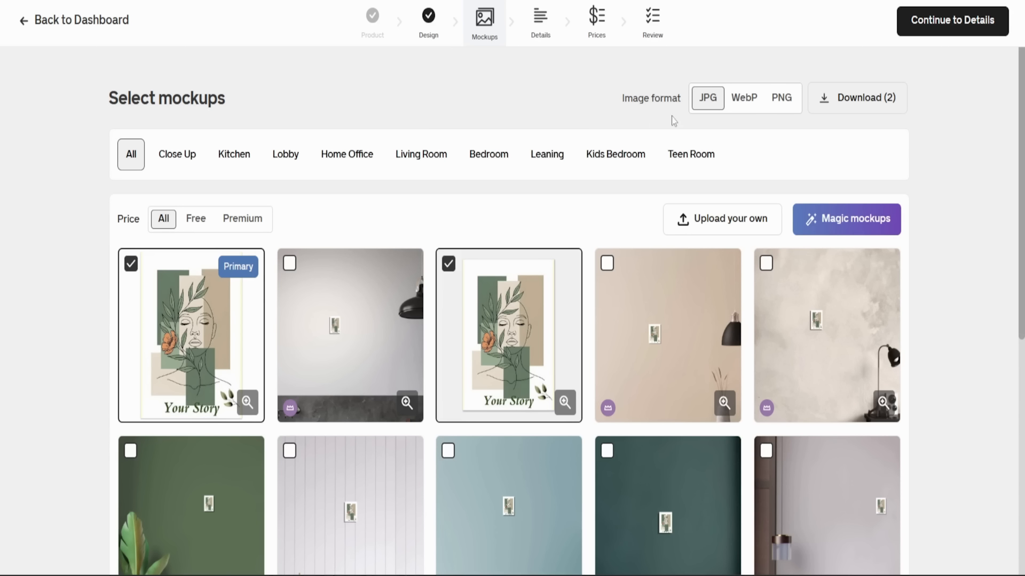
- Browse the available mockups, filtering by Living Room and Bedroom before showing all of them again
{"action": "scroll", "coordinate": [521, 382], "scroll_direction": "down", "scroll_amount": 3}
{"action": "scroll", "coordinate": [523, 384], "scroll_direction": "up", "scroll_amount": 3}
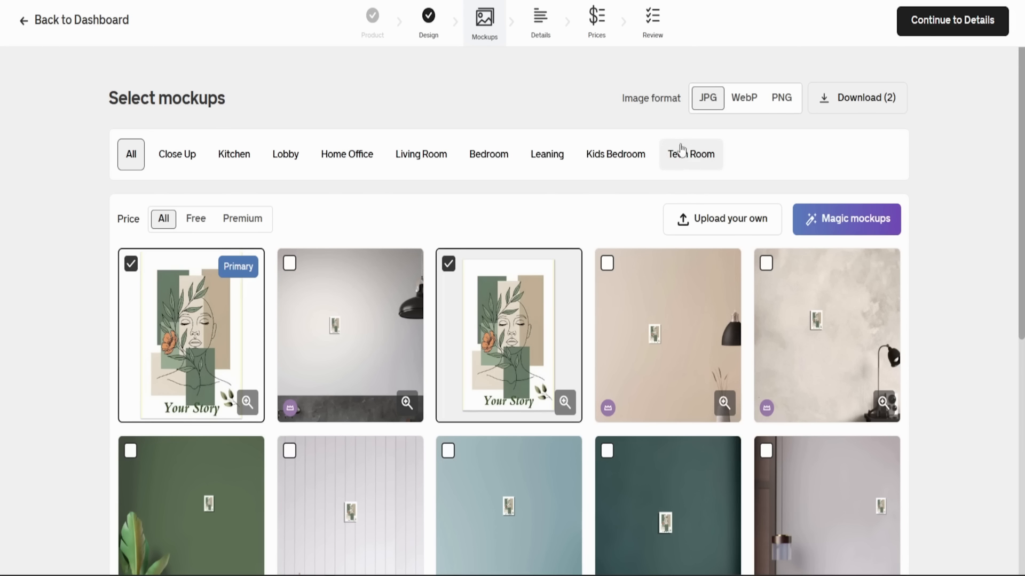
{"action": "left_click", "coordinate": [414, 155]}
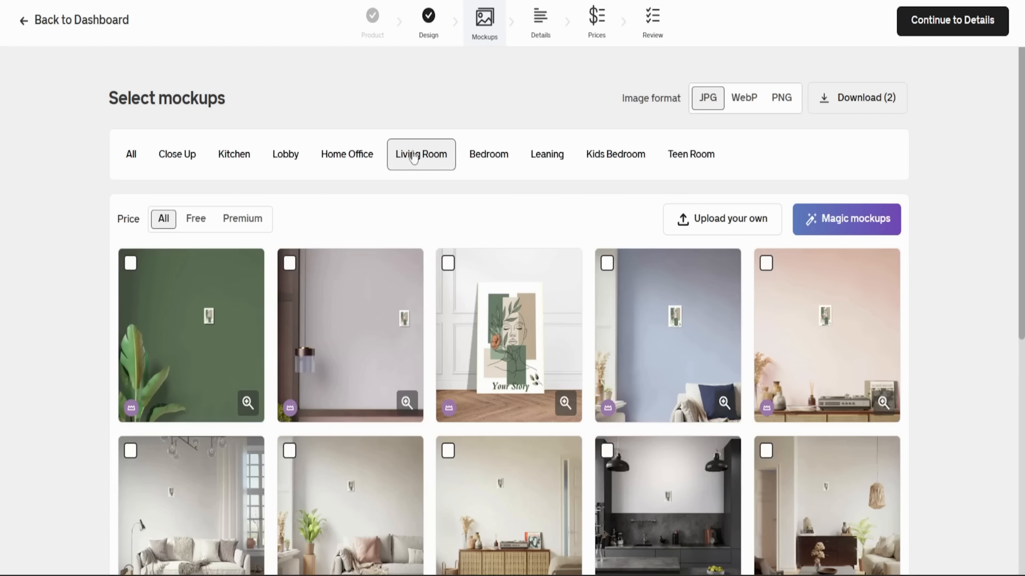
{"action": "left_click", "coordinate": [496, 158]}
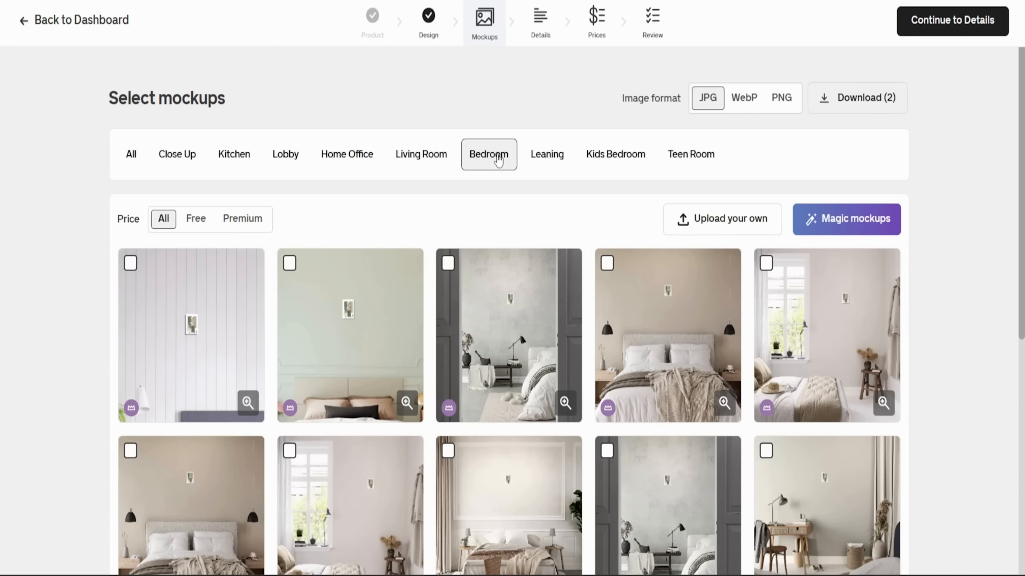
{"action": "left_click", "coordinate": [130, 155]}
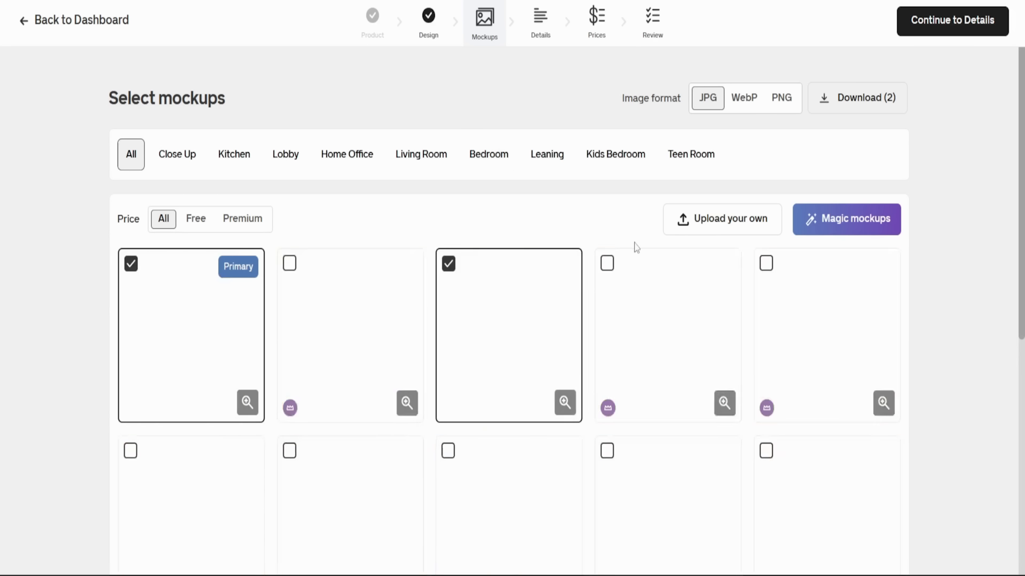
- View the Magic Mockups scene options without generating one, and continue to the product details with the preselected mockups
{"action": "left_click", "coordinate": [824, 229]}
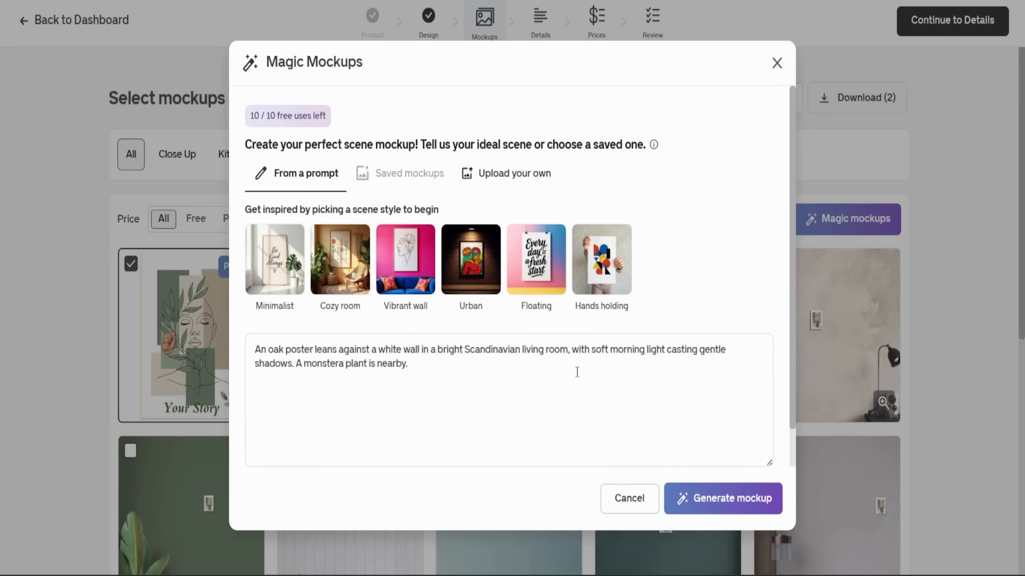
{"action": "left_click", "coordinate": [777, 63]}
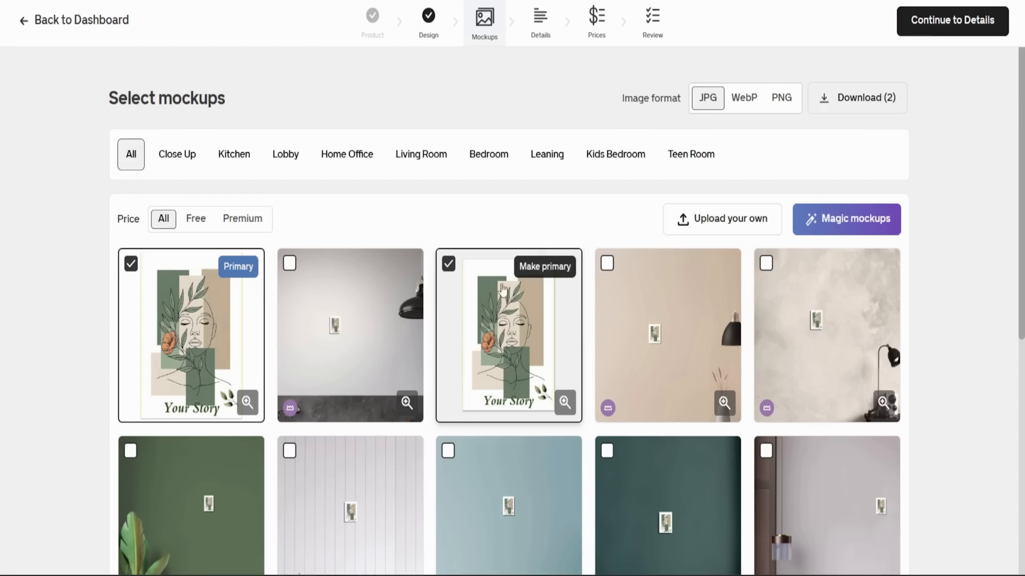
{"action": "scroll", "coordinate": [661, 410], "scroll_direction": "down", "scroll_amount": 1}
{"action": "scroll", "coordinate": [503, 319], "scroll_direction": "up", "scroll_amount": 1}
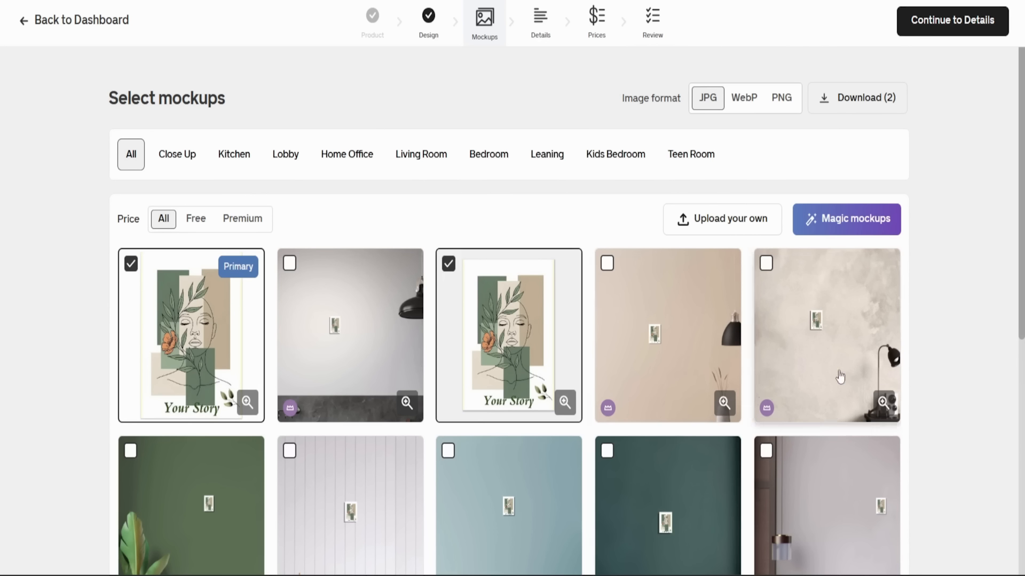
{"action": "left_click", "coordinate": [946, 34]}
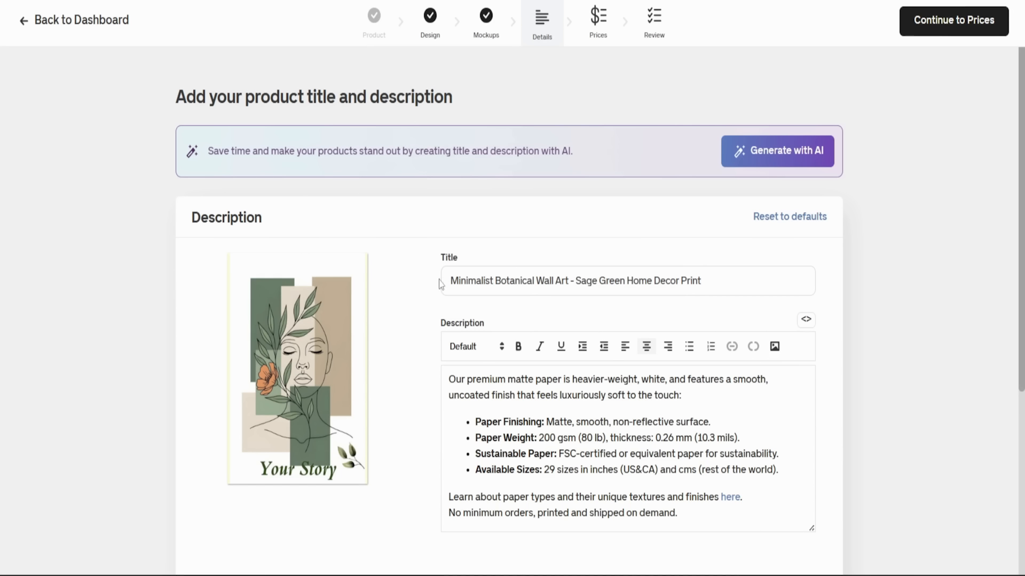
- Review the product's title, description and tag settings without changing them, and continue to the prices
{"action": "left_click_drag", "start_coordinate": [698, 278], "coordinate": [419, 284]}
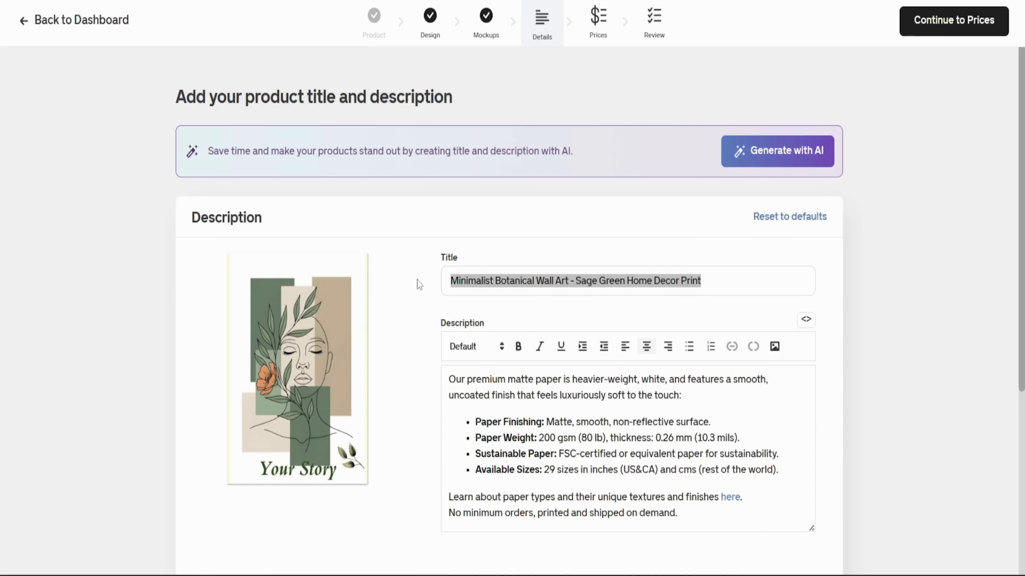
{"action": "left_click", "coordinate": [451, 293]}
{"action": "scroll", "coordinate": [671, 291], "scroll_direction": "down", "scroll_amount": 3}
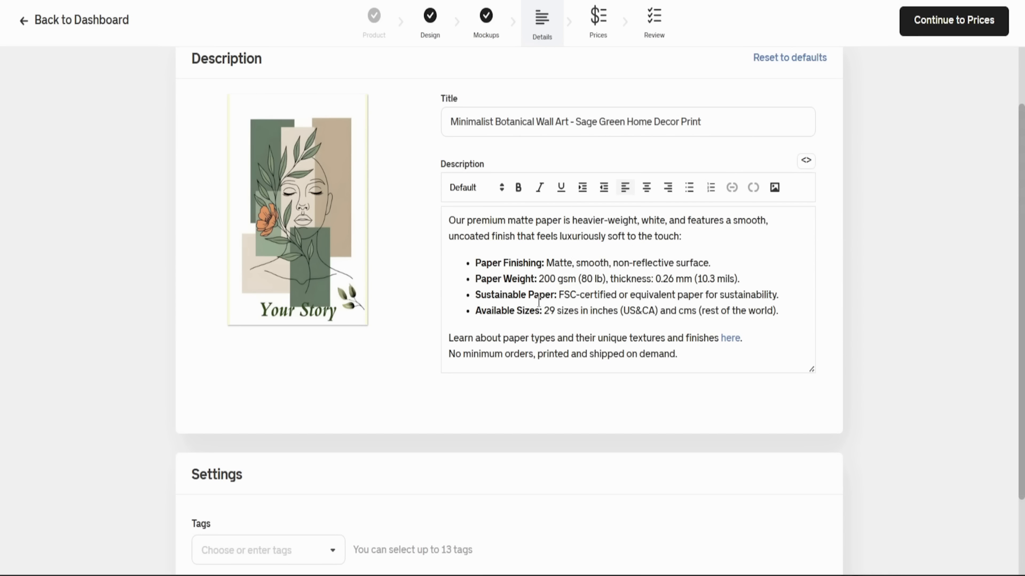
{"action": "scroll", "coordinate": [568, 275], "scroll_direction": "down", "scroll_amount": 2}
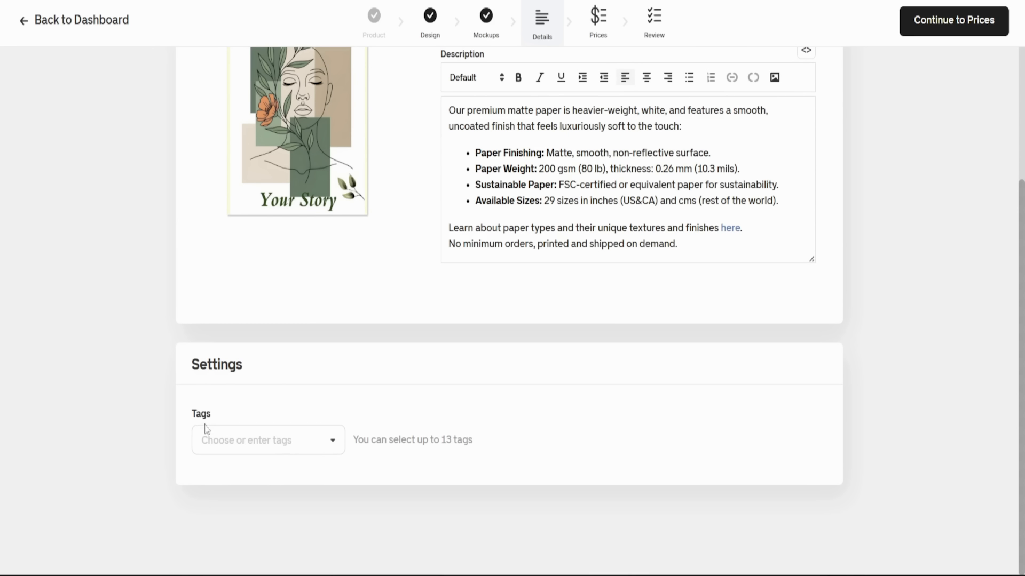
{"action": "left_click", "coordinate": [336, 442]}
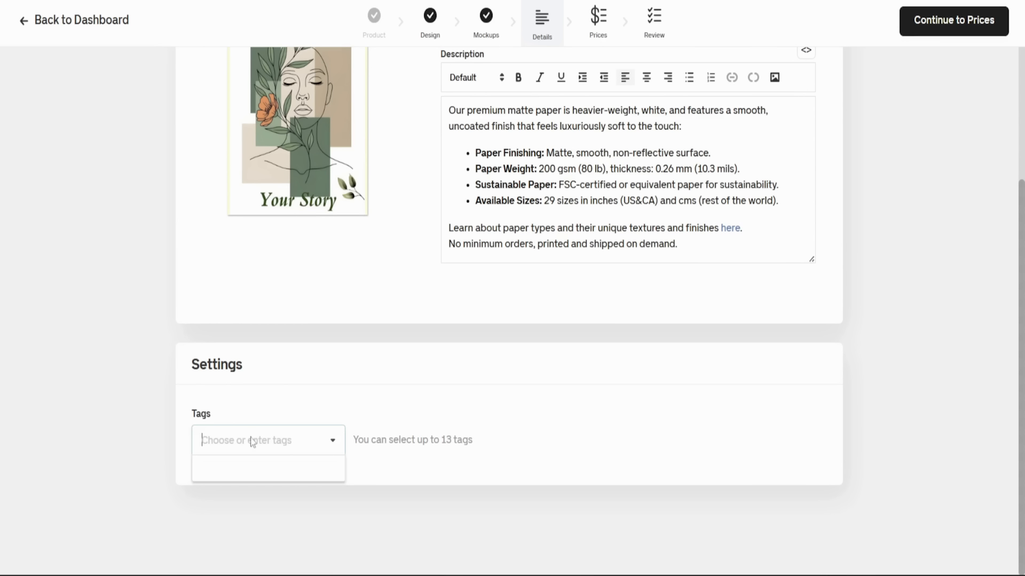
{"action": "left_click", "coordinate": [300, 397]}
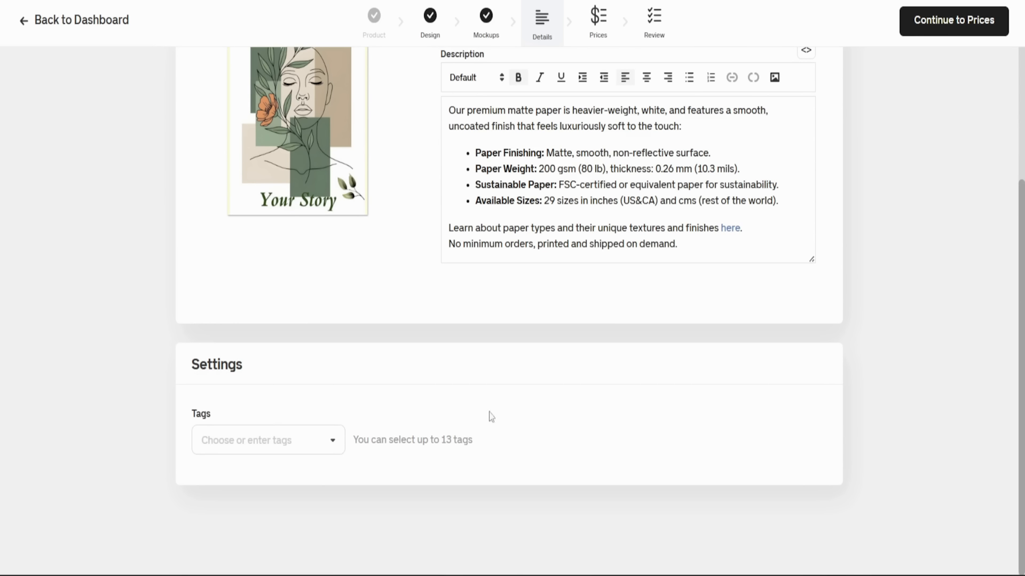
{"action": "scroll", "coordinate": [464, 436], "scroll_direction": "up", "scroll_amount": 5}
{"action": "scroll", "coordinate": [466, 434], "scroll_direction": "down", "scroll_amount": 3}
{"action": "scroll", "coordinate": [466, 434], "scroll_direction": "up", "scroll_amount": 4}
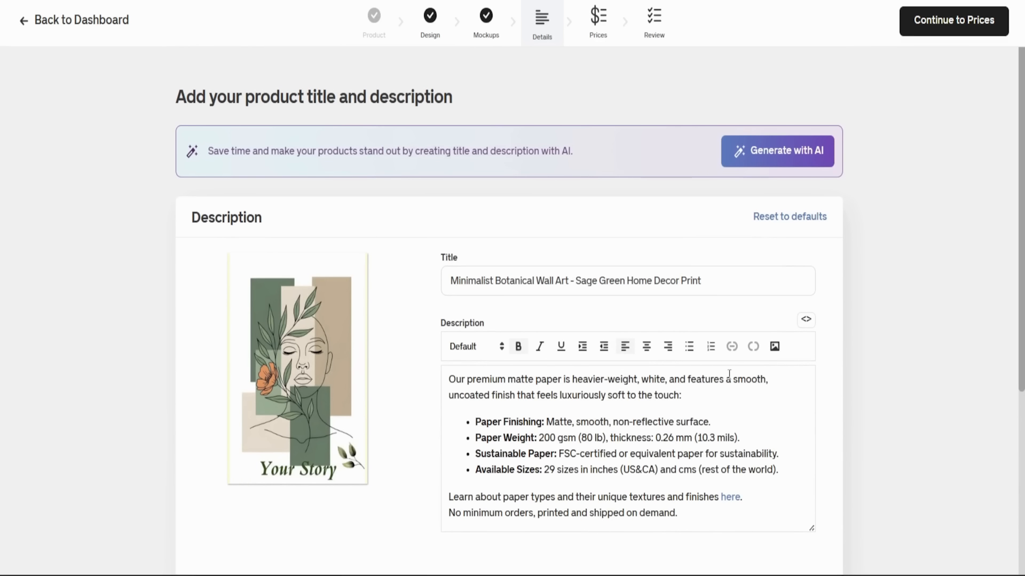
{"action": "left_click", "coordinate": [942, 32]}
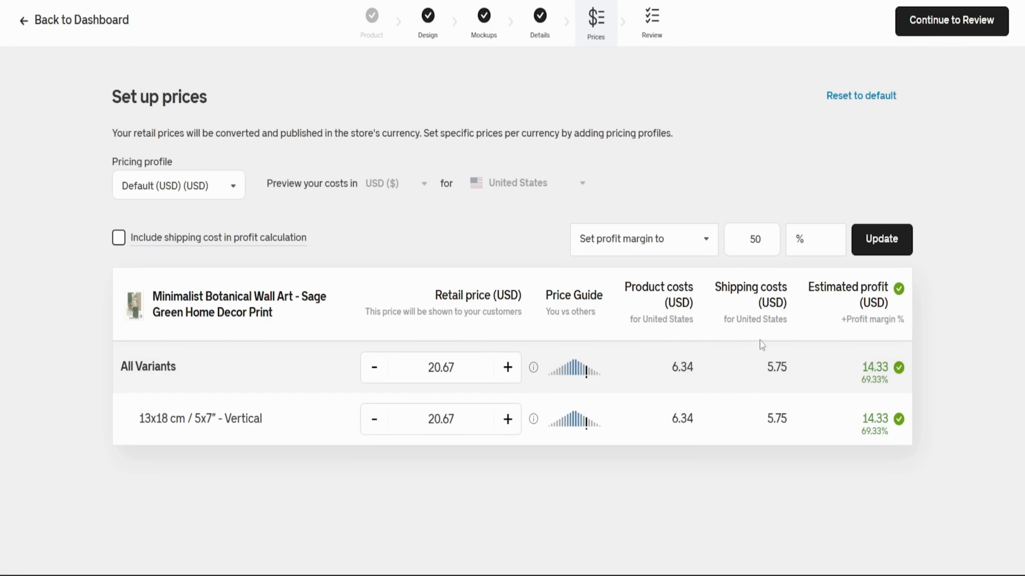
- Try profit margins of 100, 200 and 98 percent without applying them, and set the margin back to 50 percent
{"action": "left_click_drag", "start_coordinate": [758, 238], "coordinate": [741, 245]}
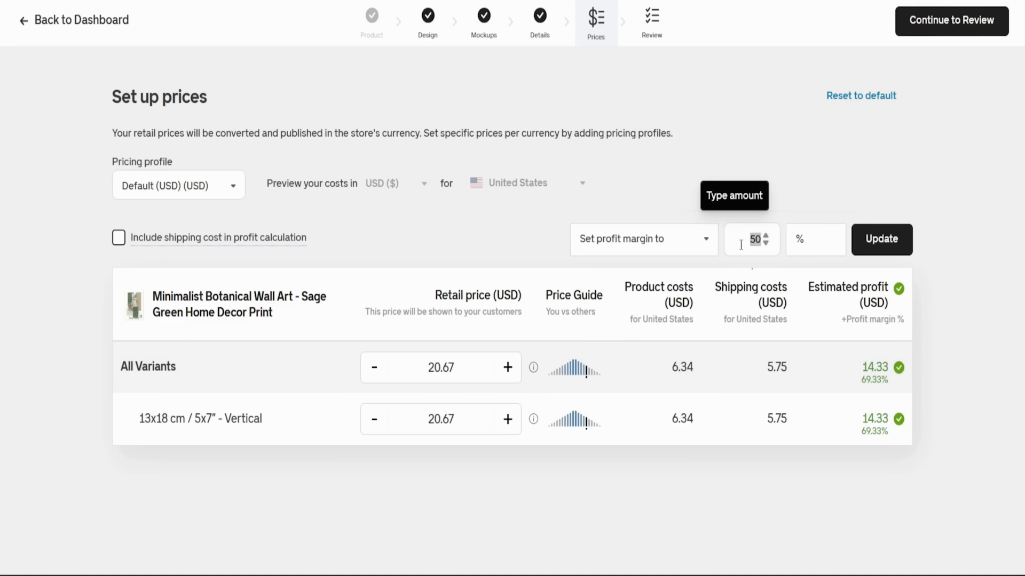
{"action": "type", "text": "100"}
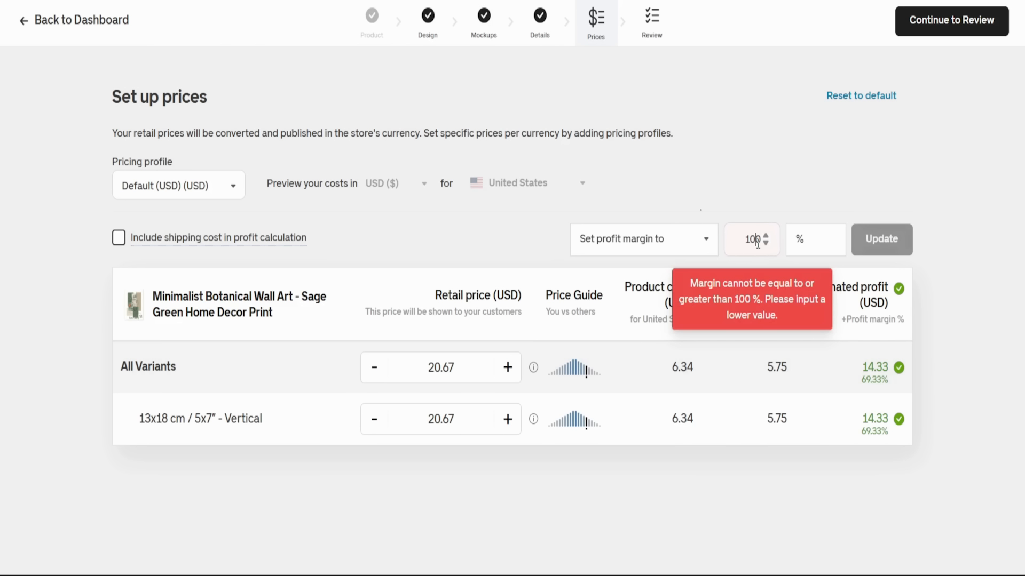
{"action": "left_click_drag", "start_coordinate": [745, 239], "coordinate": [761, 234]}
{"action": "type", "text": "200"}
{"action": "key", "text": "BackSpace"}
{"action": "key", "text": "BackSpace"}
{"action": "key", "text": "BackSpace"}
{"action": "type", "text": "98"}
{"action": "left_click_drag", "start_coordinate": [741, 242], "coordinate": [764, 241]}
{"action": "type", "text": "50"}
{"action": "left_click", "coordinate": [684, 336]}
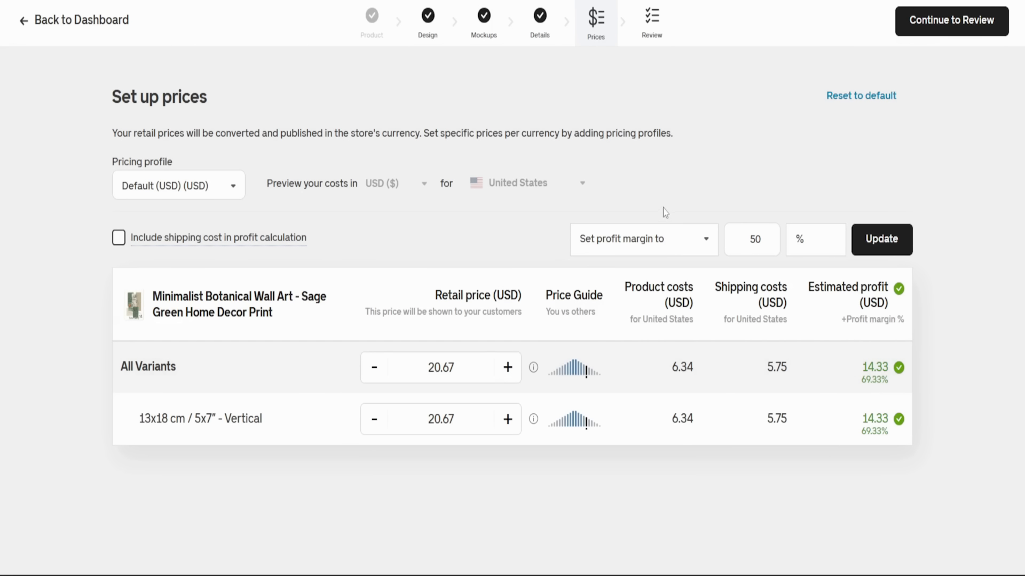
- Continue to the product review and save the poster as a template under the suggested name "Minimalist Botanical Wall Art - Sage Green Home Decor Print"
{"action": "left_click", "coordinate": [937, 27]}
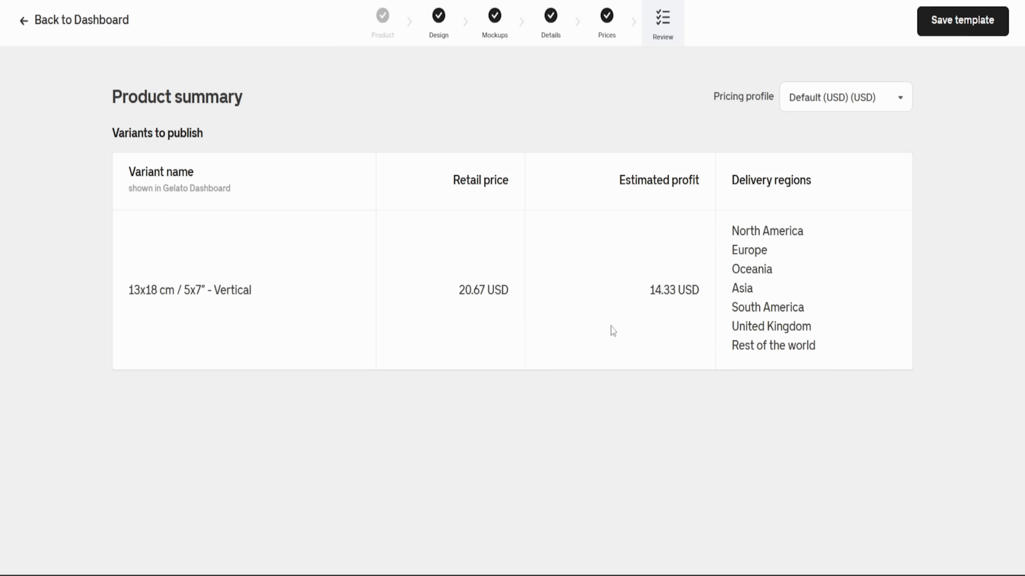
{"action": "left_click", "coordinate": [954, 28]}
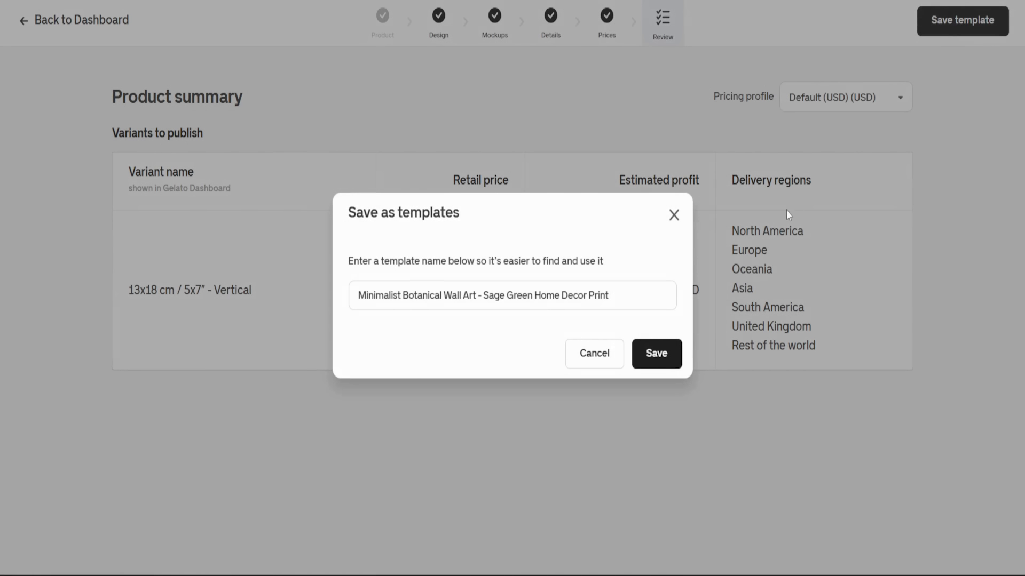
{"action": "left_click", "coordinate": [651, 356]}
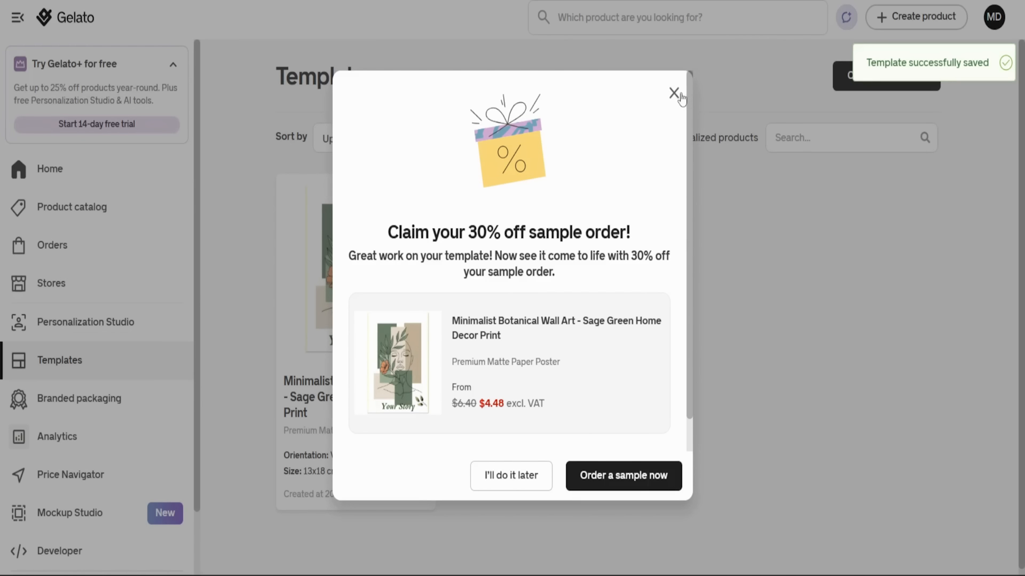
{"action": "left_click", "coordinate": [674, 93]}
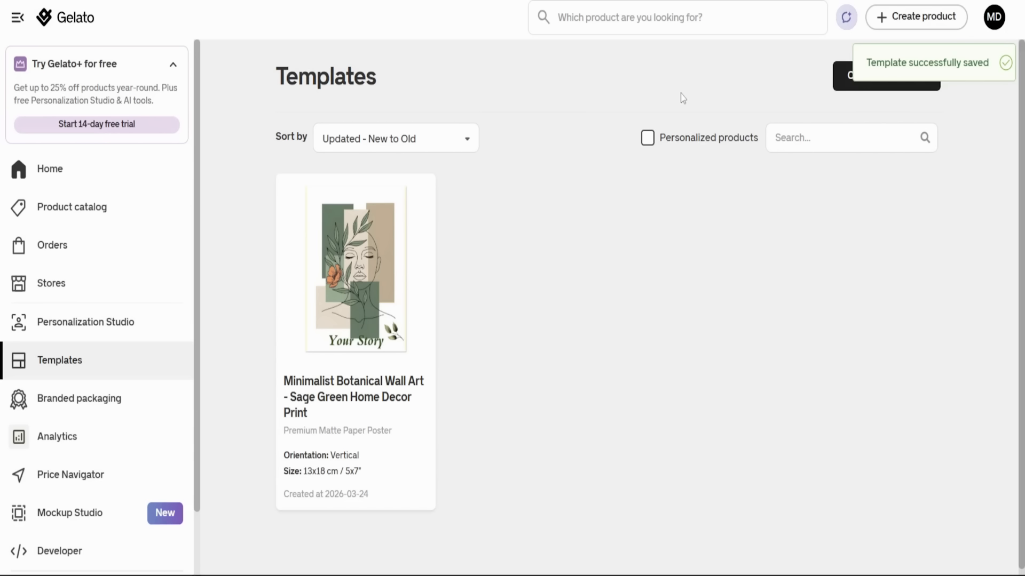